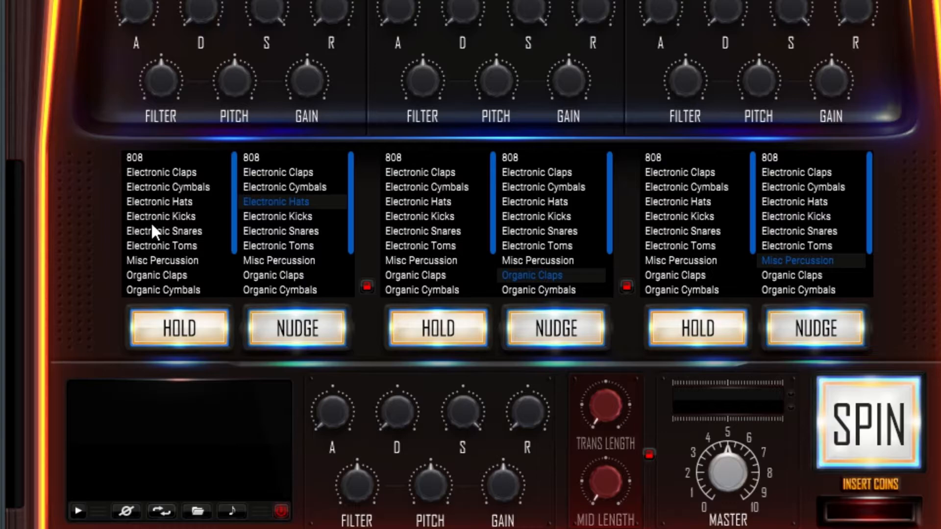
# Load the Organic Snares folder in all three linked sample slots and spin for a random snare combination.
pyautogui.scroll(-3, 151, 259)
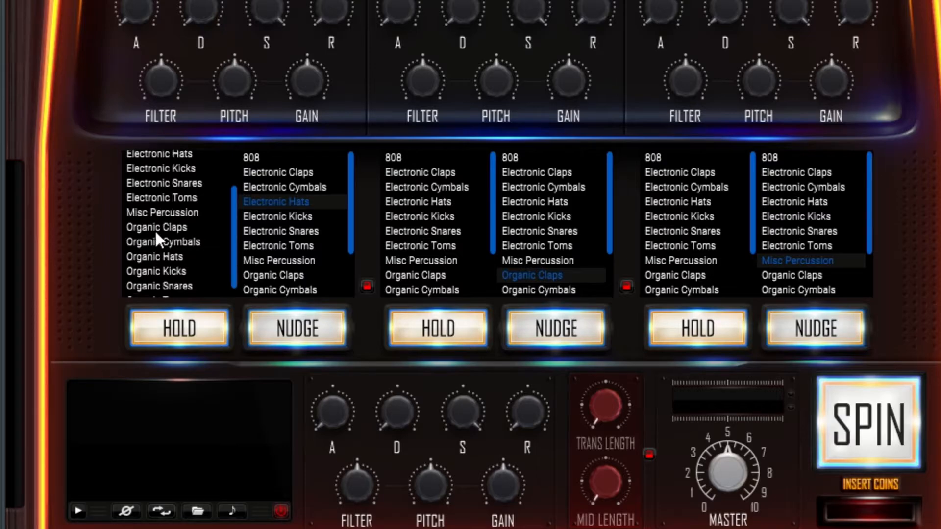
pyautogui.scroll(-1, 163, 202)
pyautogui.click(164, 272)
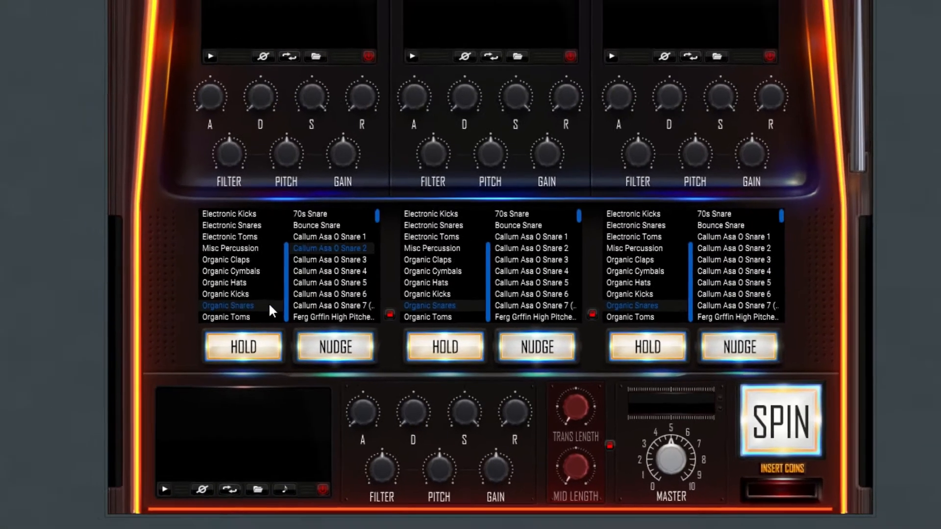
pyautogui.click(782, 420)
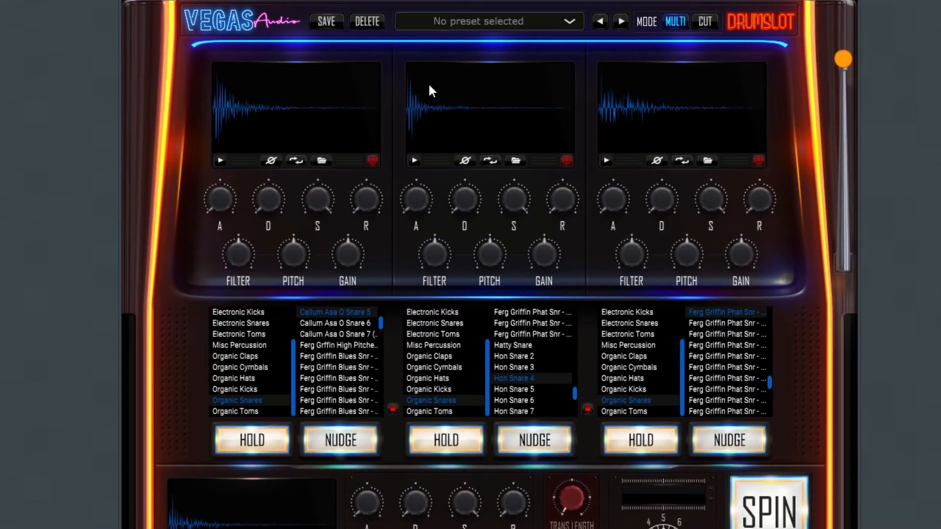
# Audition the samples in the first, second and third slots individually.
pyautogui.click(220, 162)
pyautogui.click(414, 161)
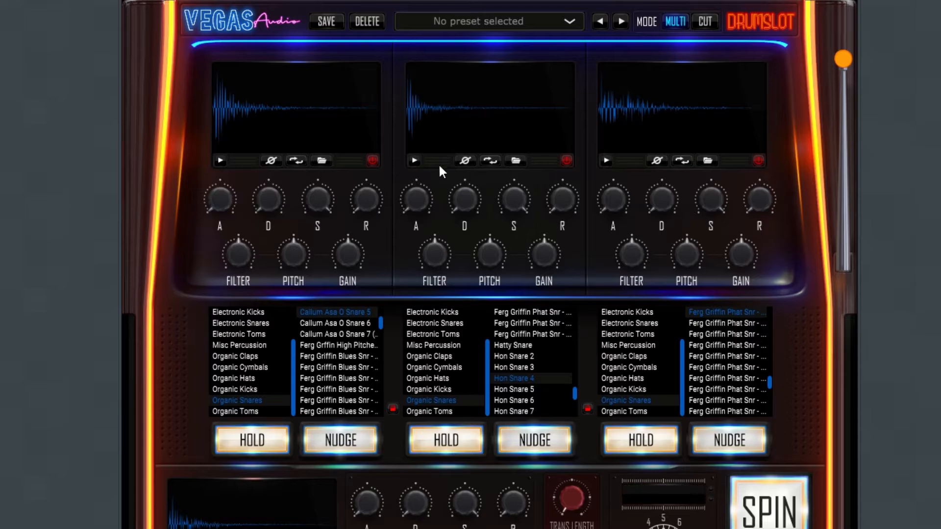
pyautogui.click(608, 159)
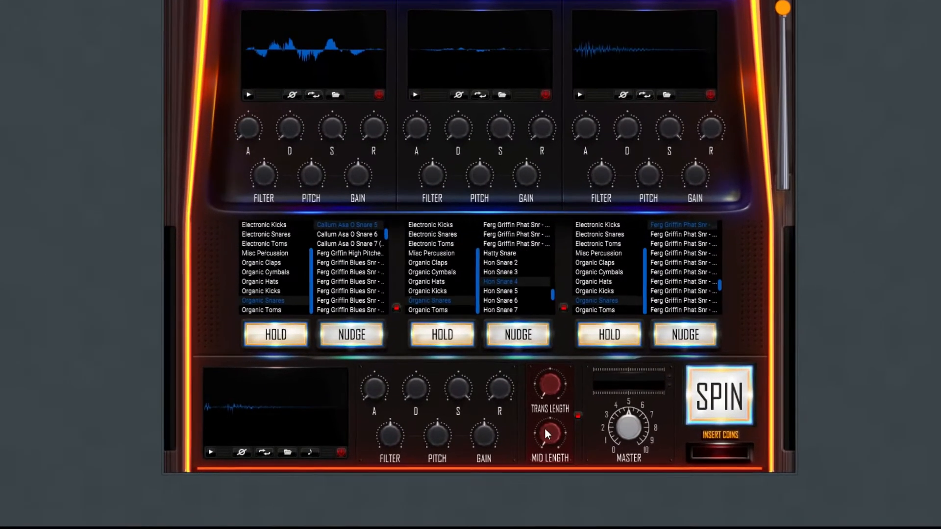
# Vary the linked transient and mid lengths in Cut mode up to 125 ms and bring both down to 31.2 ms.
pyautogui.moveTo(551, 388); pyautogui.dragTo(548, 356)
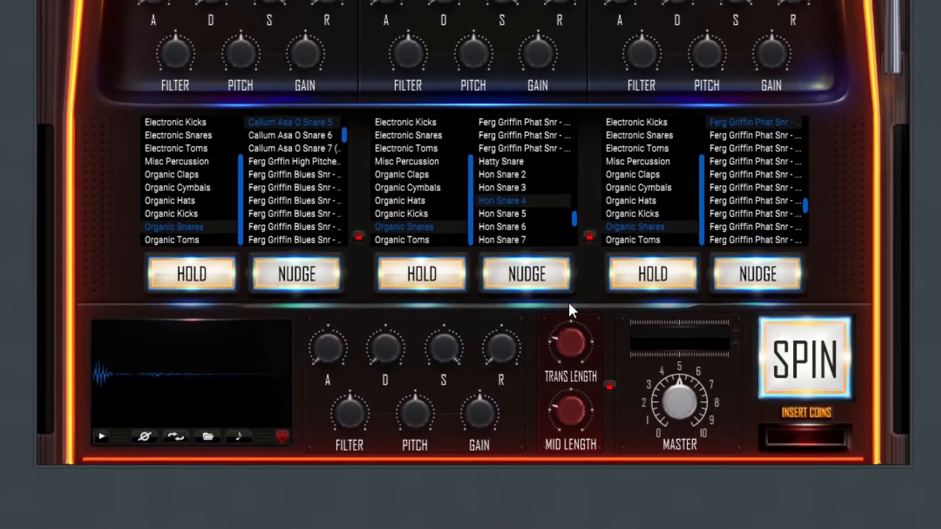
pyautogui.moveTo(568, 302); pyautogui.dragTo(570, 348)
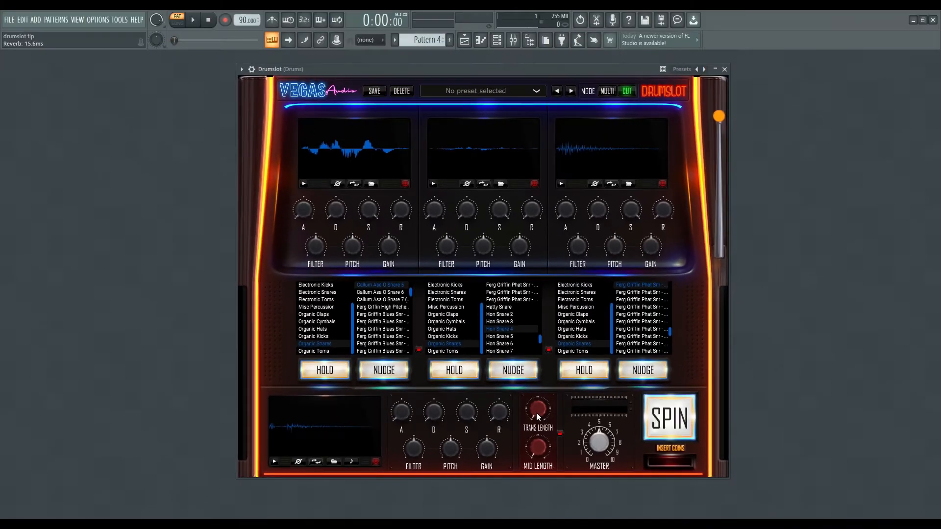
pyautogui.moveTo(537, 411); pyautogui.dragTo(546, 344)
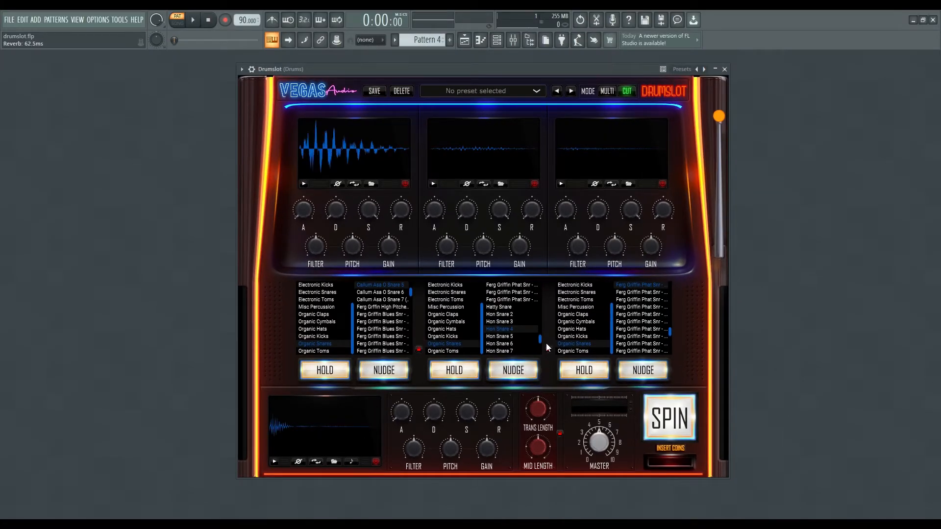
pyautogui.moveTo(537, 415); pyautogui.dragTo(551, 378)
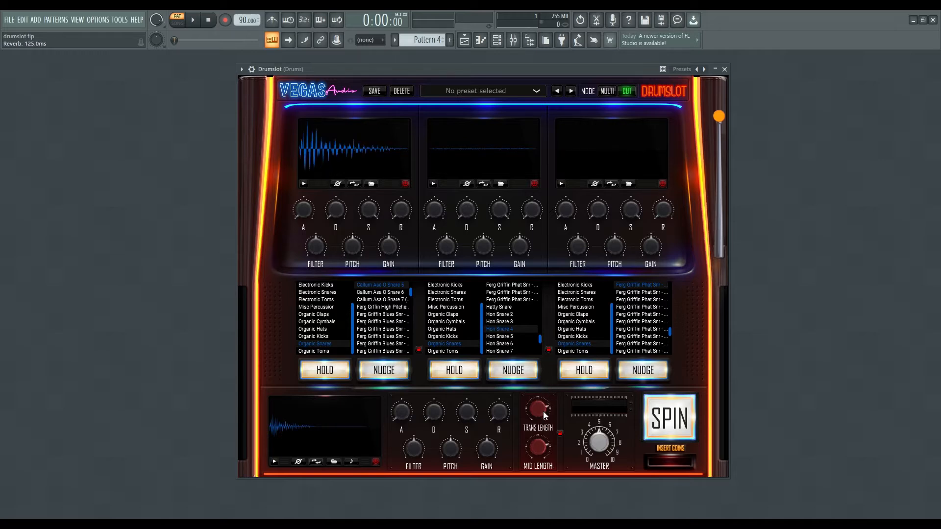
pyautogui.moveTo(544, 415); pyautogui.dragTo(552, 450)
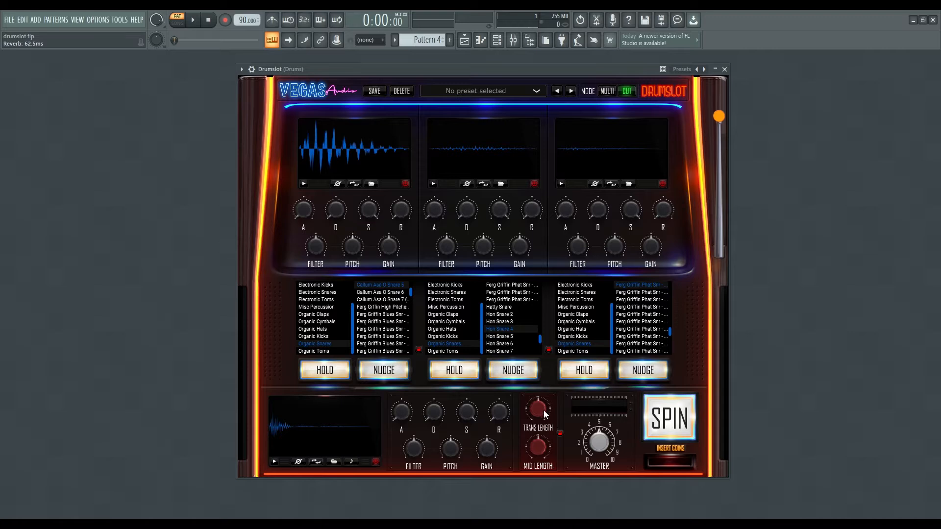
pyautogui.moveTo(542, 408); pyautogui.dragTo(543, 430)
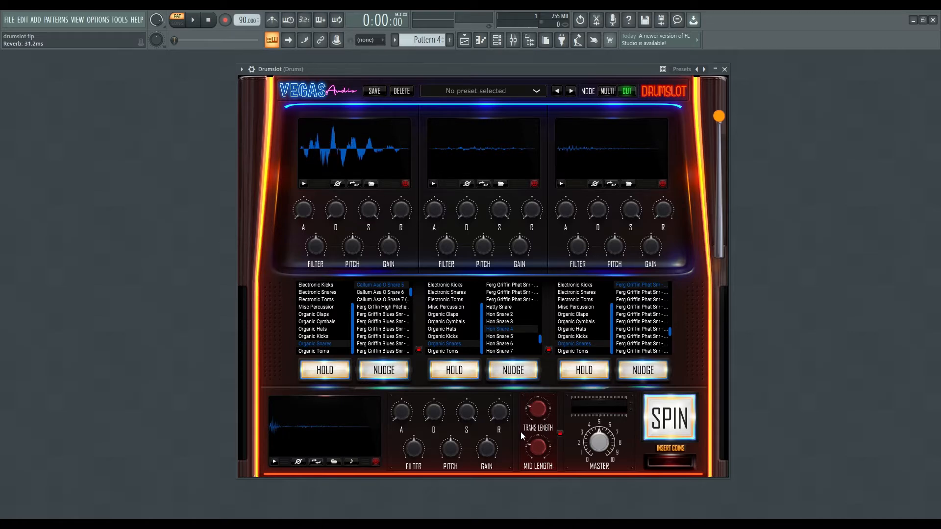
pyautogui.moveTo(536, 411)
pyautogui.mouseDown()
pyautogui.moveTo(542, 363)
pyautogui.moveTo(534, 439)
pyautogui.moveTo(542, 392)
pyautogui.moveTo(541, 401)
pyautogui.mouseUp()
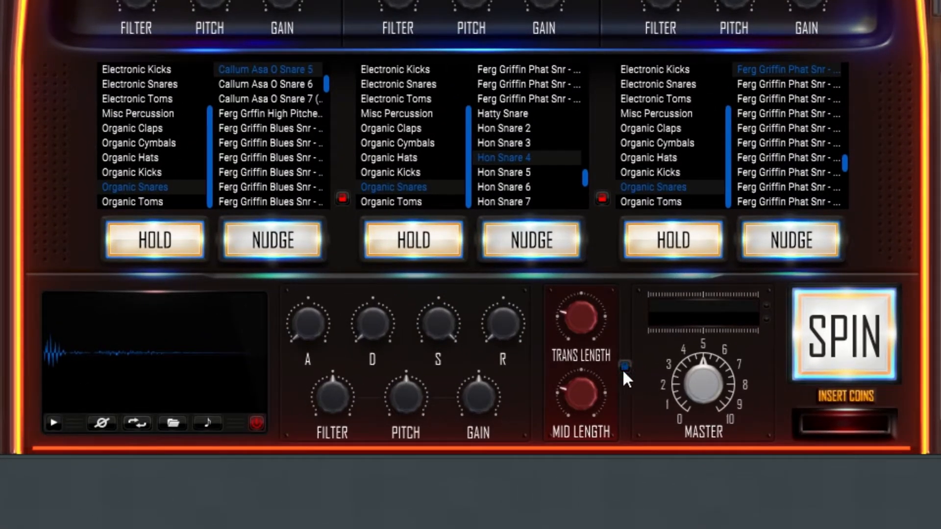
# Adjust the unlinked transient and mid lengths separately, auditioning the combined sound, and leave the transient length at its minimum.
pyautogui.moveTo(582, 324); pyautogui.dragTo(588, 273)
pyautogui.moveTo(603, 206); pyautogui.dragTo(584, 350)
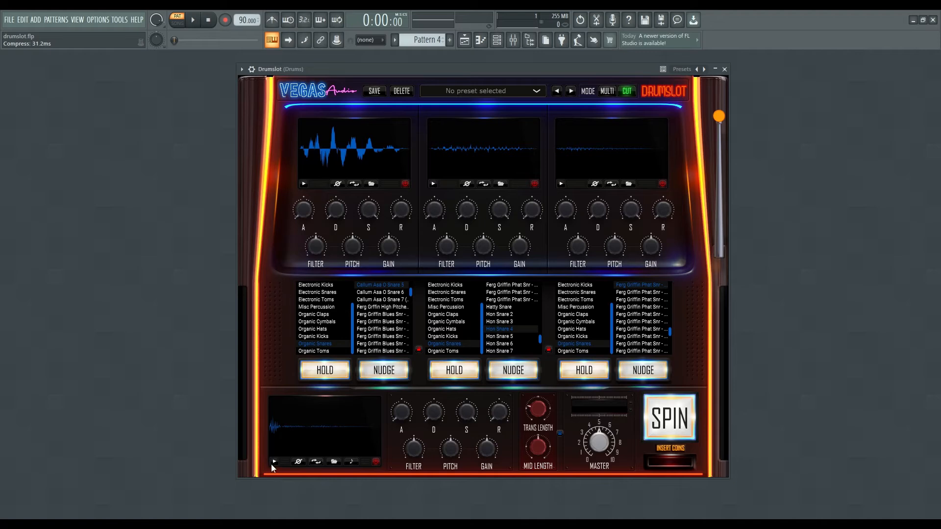
pyautogui.click(273, 462)
pyautogui.moveTo(542, 446); pyautogui.dragTo(539, 490)
pyautogui.click(274, 462)
pyautogui.click(274, 462)
pyautogui.moveTo(538, 410)
pyautogui.mouseDown()
pyautogui.moveTo(538, 392)
pyautogui.moveTo(524, 470)
pyautogui.moveTo(537, 428)
pyautogui.mouseUp()
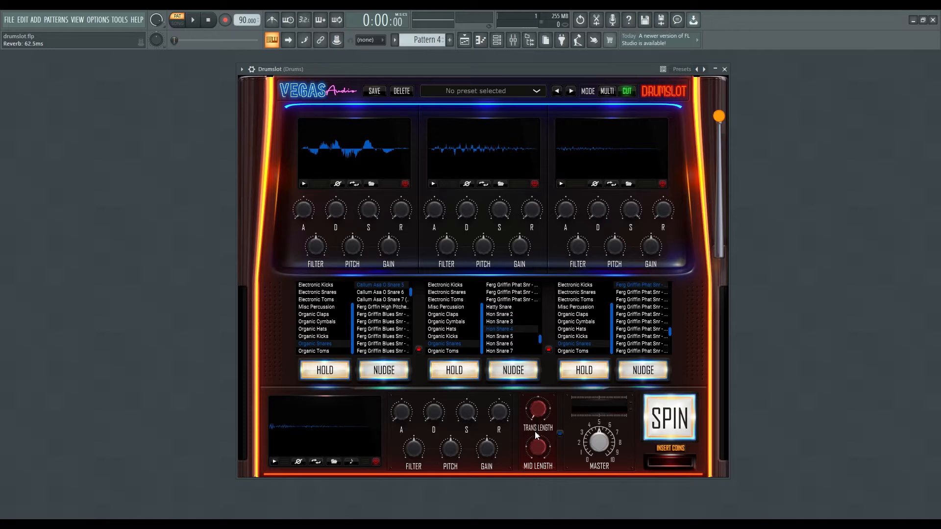
pyautogui.click(276, 462)
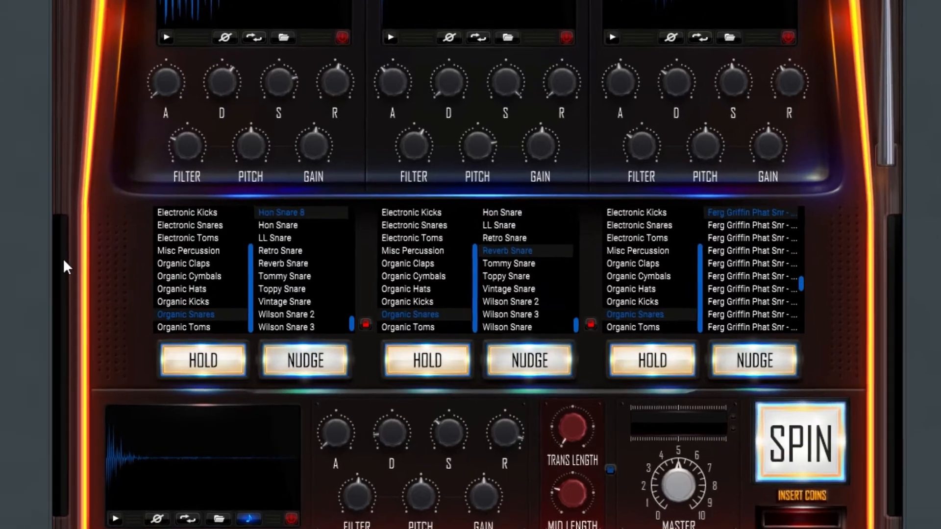
# Browse the linked 808 folder and the electronic claps, cymbals, hats, kicks and snares folders.
pyautogui.click(183, 225)
pyautogui.scroll(2, 188, 230)
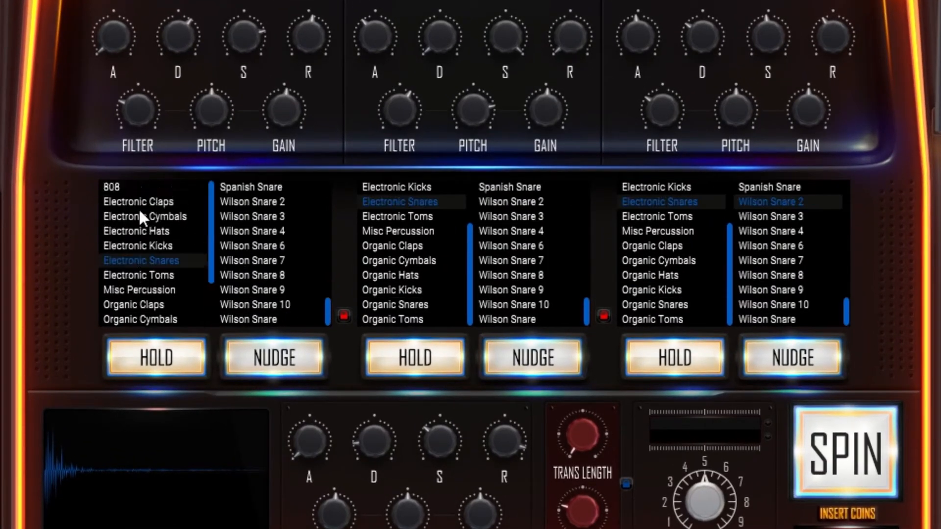
pyautogui.click(125, 188)
pyautogui.click(127, 201)
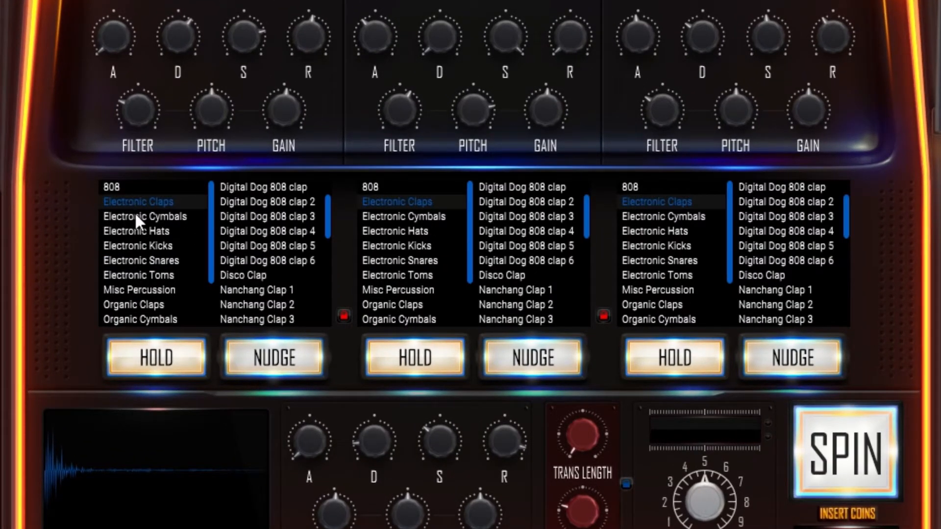
pyautogui.click(161, 216)
pyautogui.click(154, 232)
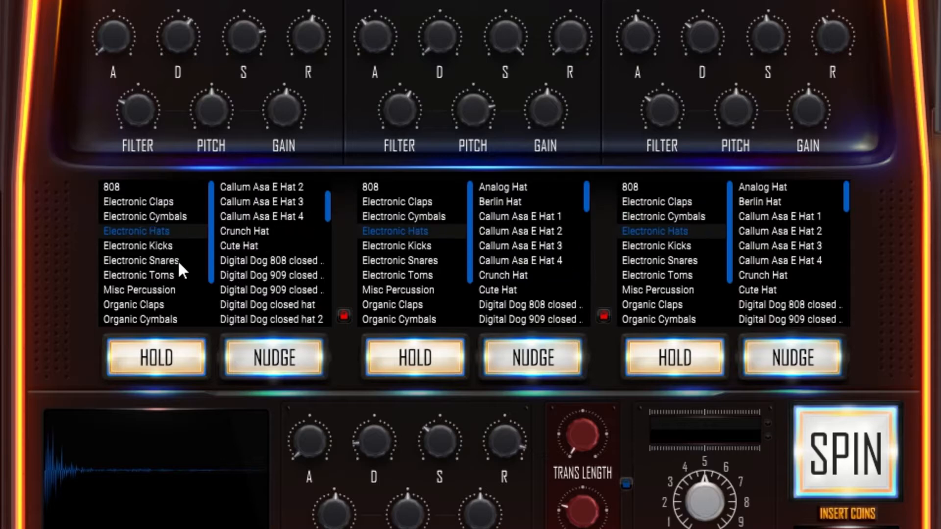
pyautogui.click(172, 245)
pyautogui.click(177, 260)
# Browse the linked organic claps, kicks, hats and snares folders and the Misc Percussion folder.
pyautogui.scroll(-2, 176, 289)
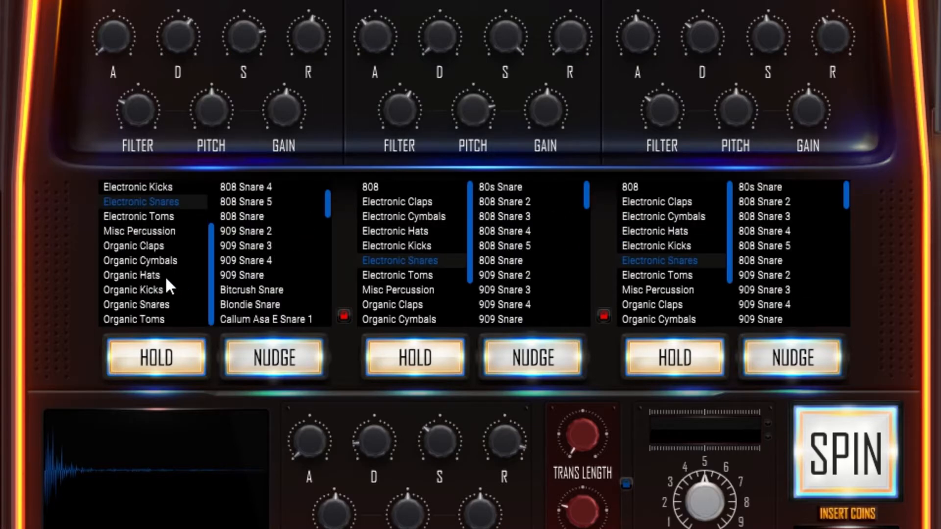
pyautogui.scroll(2, 164, 275)
pyautogui.scroll(-2, 140, 264)
pyautogui.click(147, 248)
pyautogui.click(148, 289)
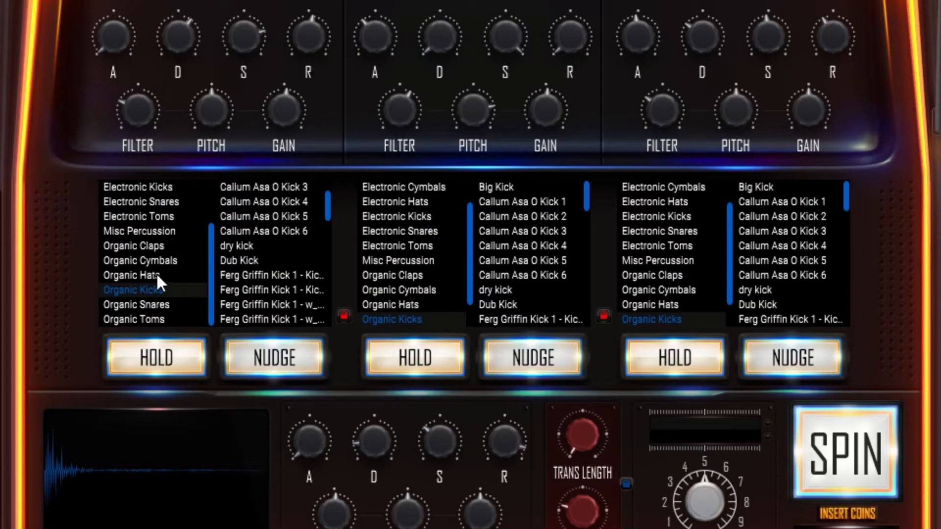
pyautogui.click(156, 274)
pyautogui.click(151, 303)
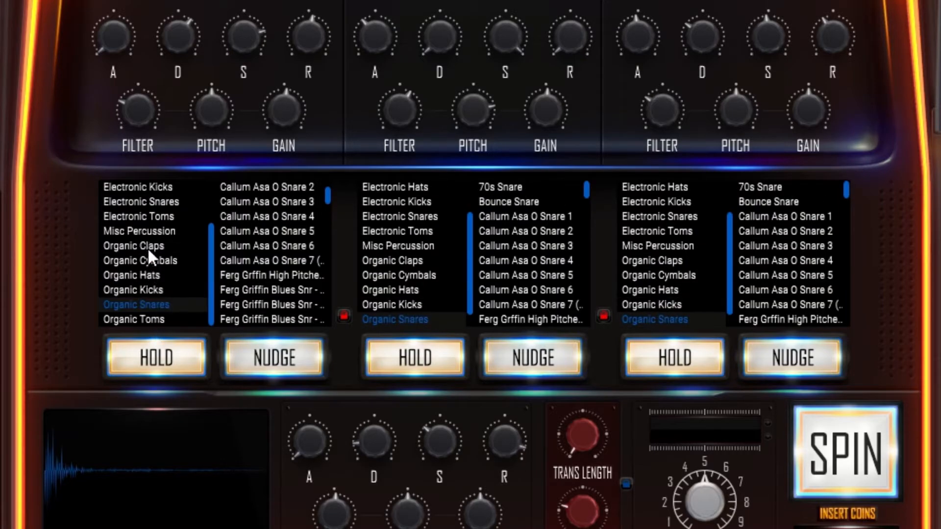
pyautogui.click(147, 231)
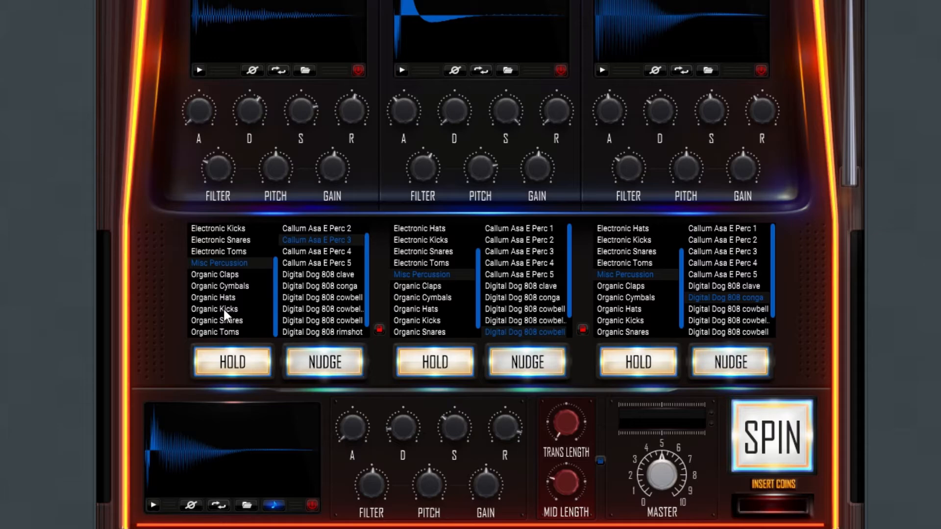
# Set all three slots to Organic Snares and spin repeatedly for new random snare combinations.
pyautogui.click(146, 304)
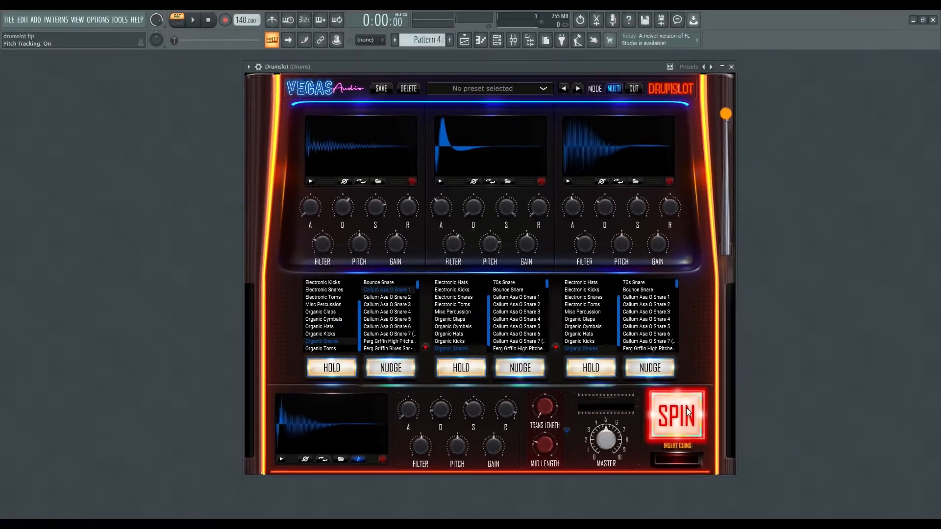
pyautogui.click(751, 441)
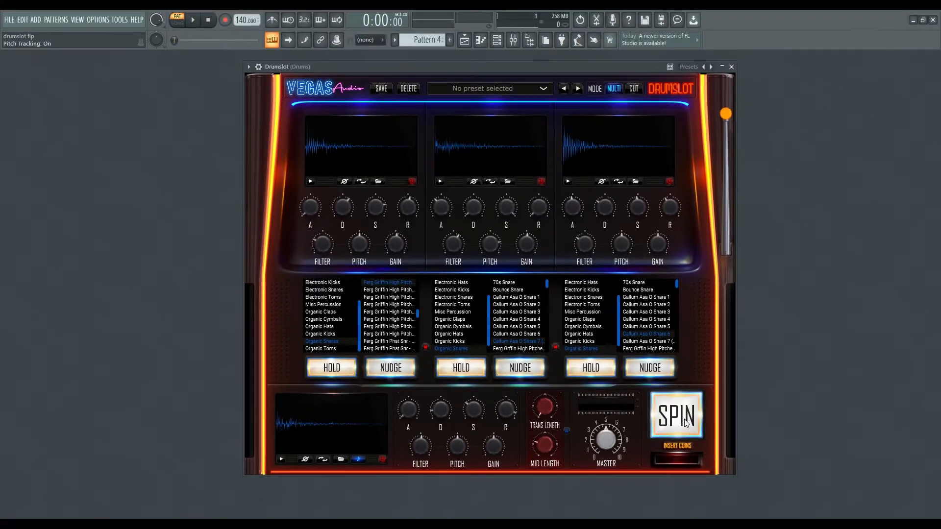
pyautogui.click(684, 422)
pyautogui.click(678, 416)
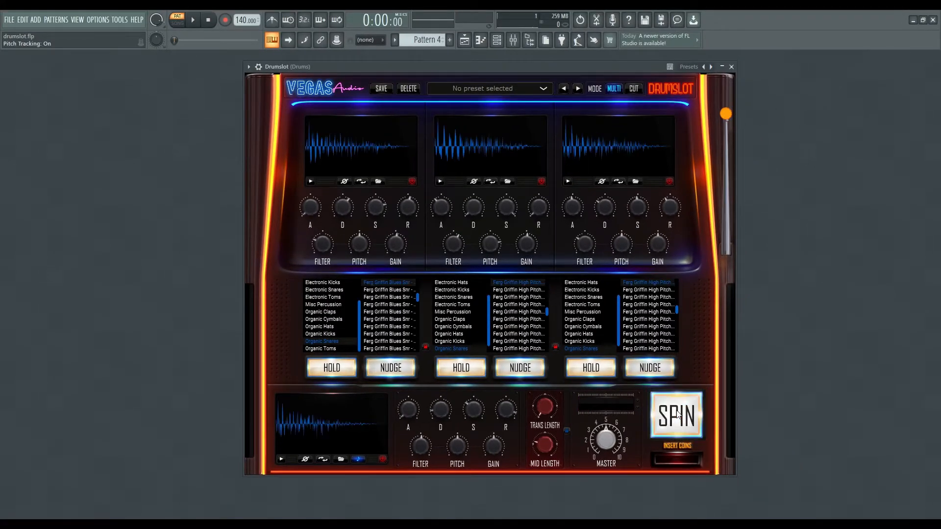
pyautogui.click(678, 414)
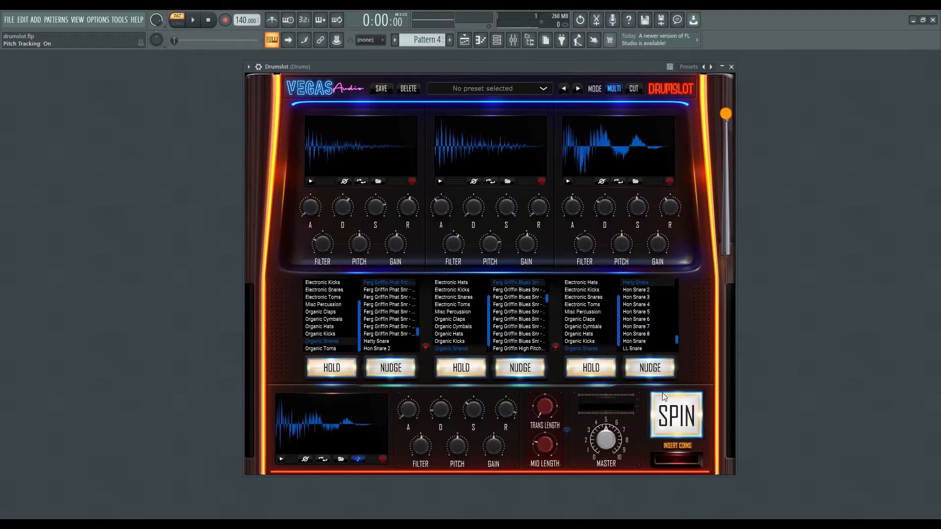
# Audition each of the three spun snare samples on its own.
pyautogui.click(310, 182)
pyautogui.click(310, 182)
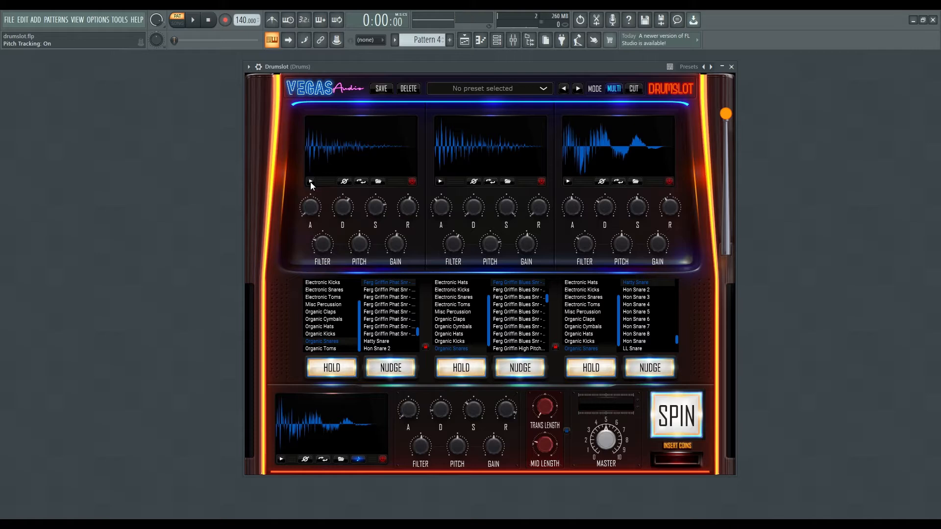
pyautogui.click(439, 182)
pyautogui.click(568, 181)
# Hold the first slot's sample and spin new random snares into the other two slots.
pyautogui.click(331, 369)
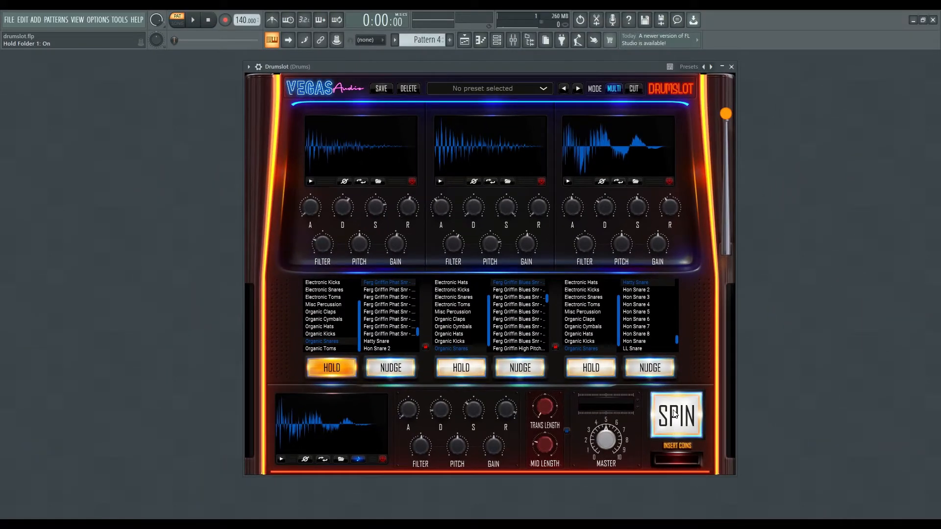
pyautogui.click(676, 414)
pyautogui.click(676, 415)
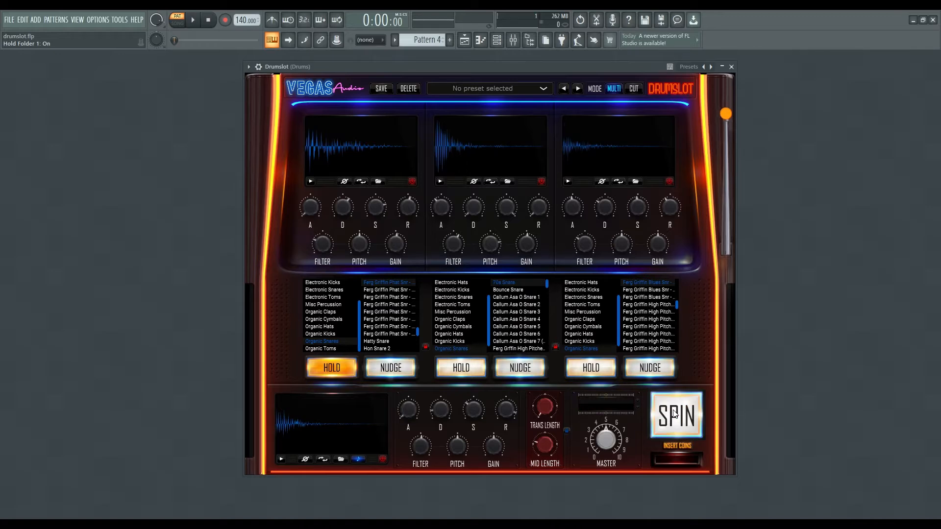
# Nudge the third slot and the second slot to different snare samples while the first stays held.
pyautogui.click(659, 371)
pyautogui.click(658, 371)
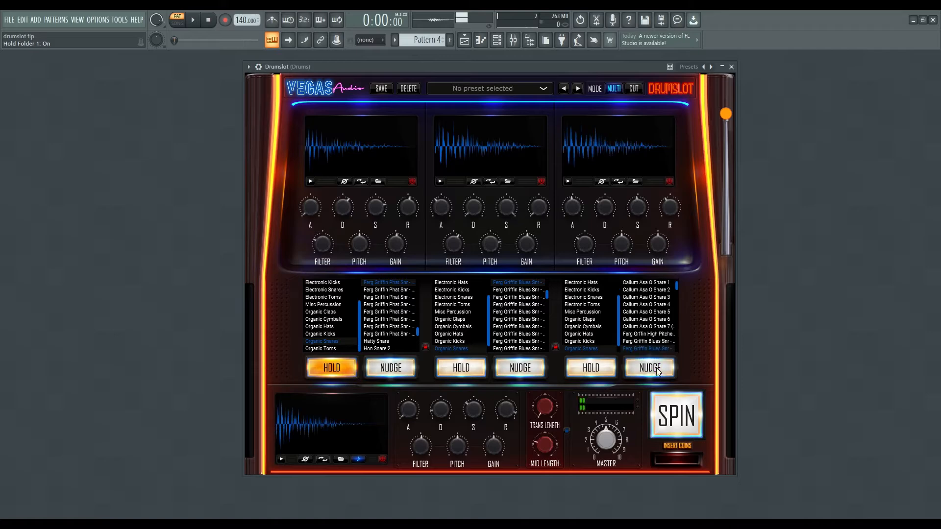
pyautogui.click(532, 371)
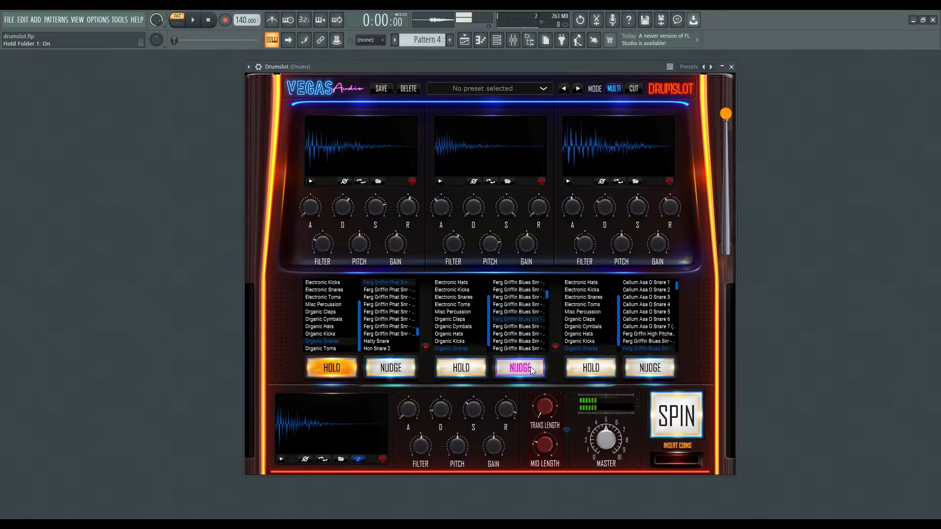
pyautogui.click(532, 370)
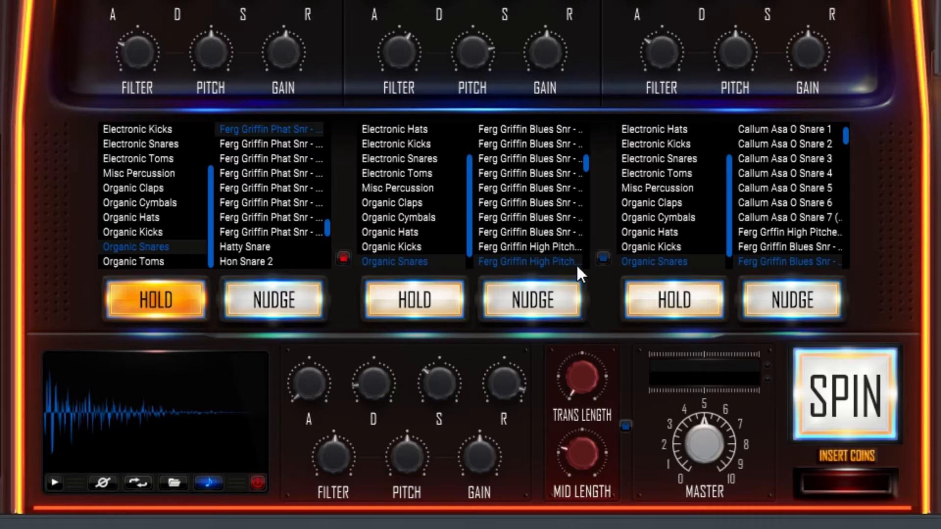
# Unlink the slot folders and assign Organic Snares to the first, Electronic Snares to the second and Organic Claps to the third.
pyautogui.click(156, 262)
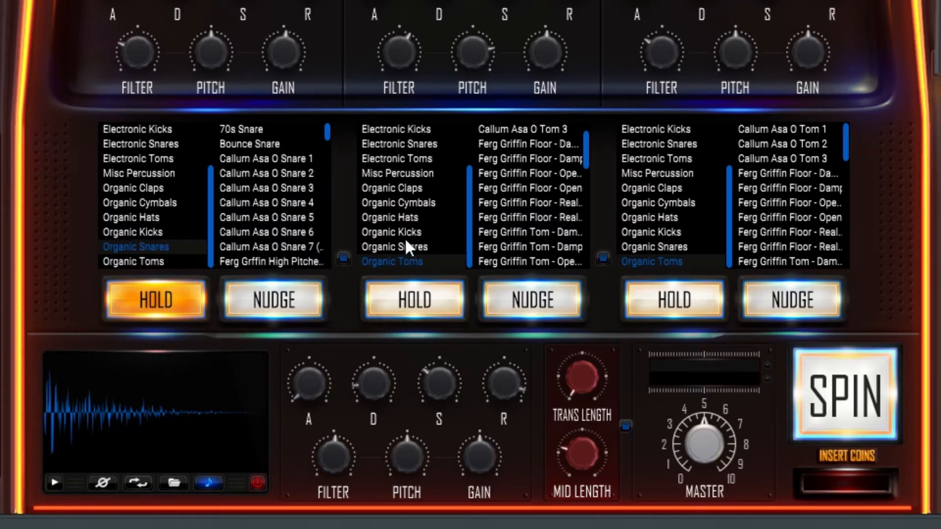
pyautogui.scroll(2, 405, 237)
pyautogui.click(420, 204)
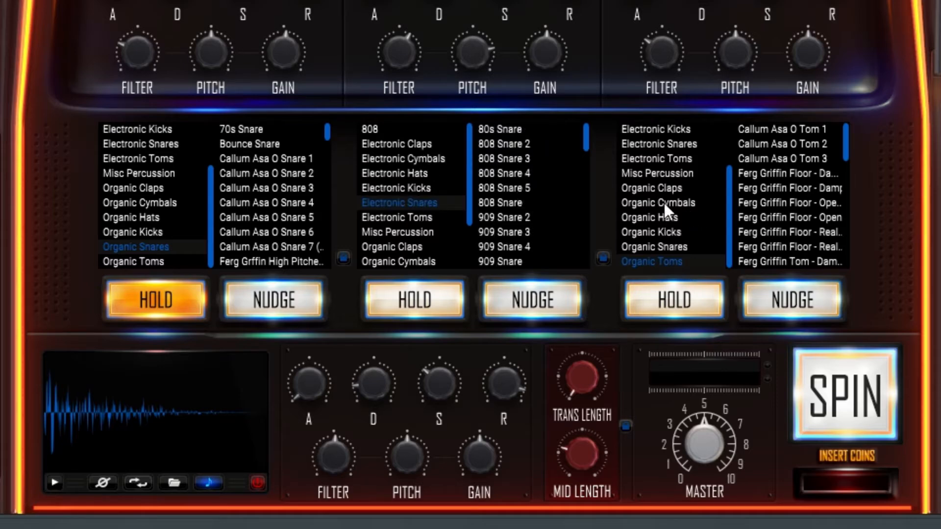
pyautogui.click(655, 188)
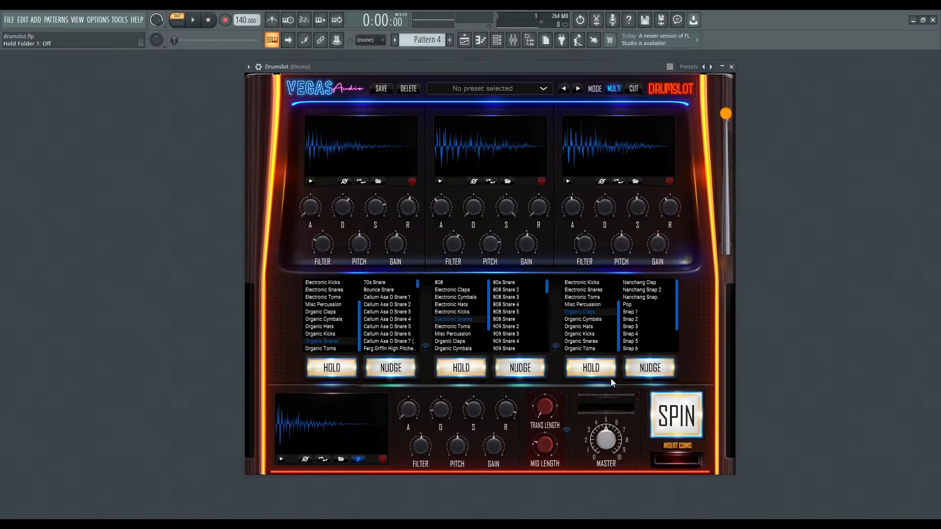
# Spin several new random combinations from the separate organic snare, electronic snare and organic clap folders.
pyautogui.click(657, 414)
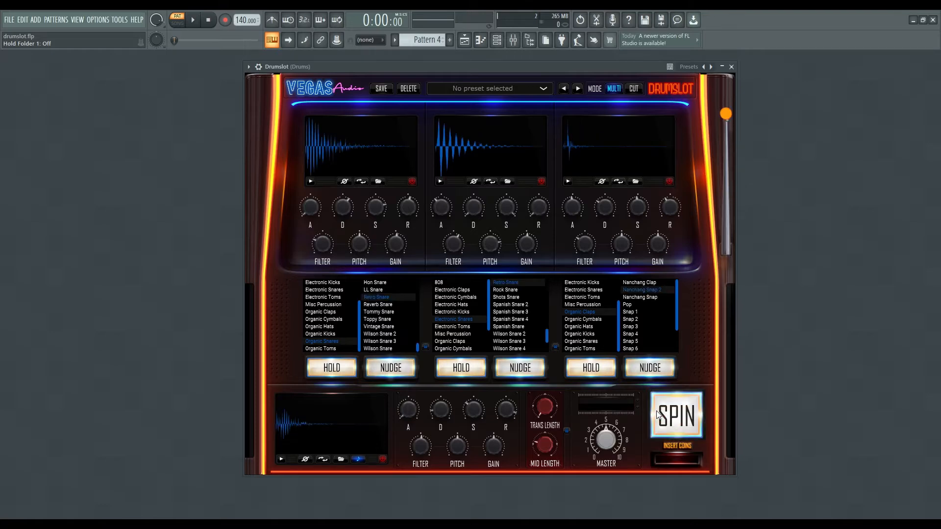
pyautogui.click(658, 415)
pyautogui.click(658, 416)
pyautogui.click(657, 416)
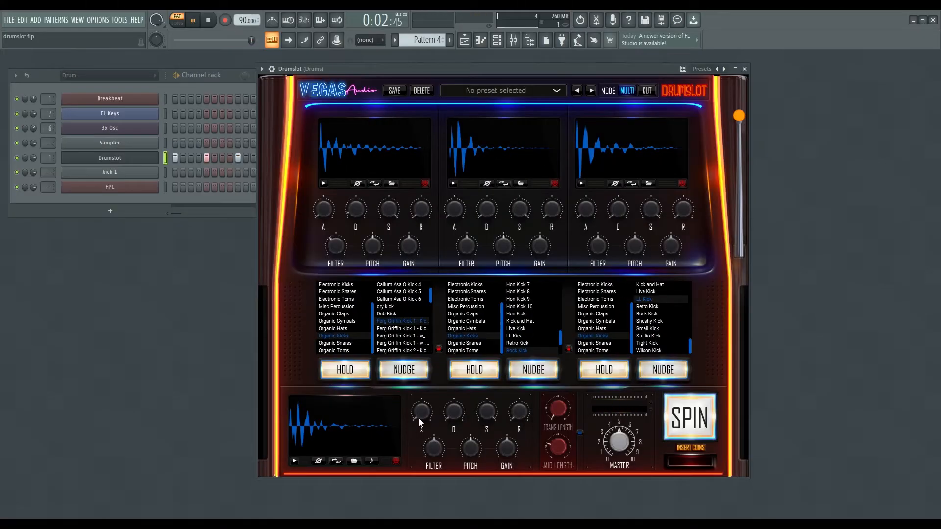
# Adjust the combined kick's attack, decay and release while the pattern plays, and stop playback.
pyautogui.moveTo(419, 419); pyautogui.dragTo(459, 451)
pyautogui.moveTo(455, 414); pyautogui.dragTo(454, 367)
pyautogui.moveTo(508, 414); pyautogui.dragTo(515, 305)
pyautogui.moveTo(460, 413); pyautogui.dragTo(457, 455)
pyautogui.moveTo(454, 413); pyautogui.dragTo(455, 409)
pyautogui.click(225, 91)
pyautogui.press('space')
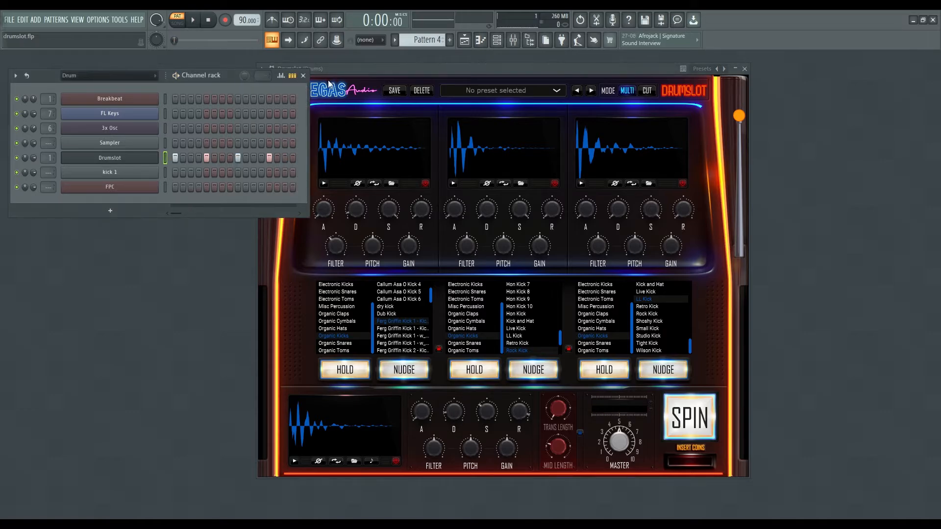
# Play the kick pattern while adjusting the combined sound's filter and pitch, and stop playback.
pyautogui.click(369, 69)
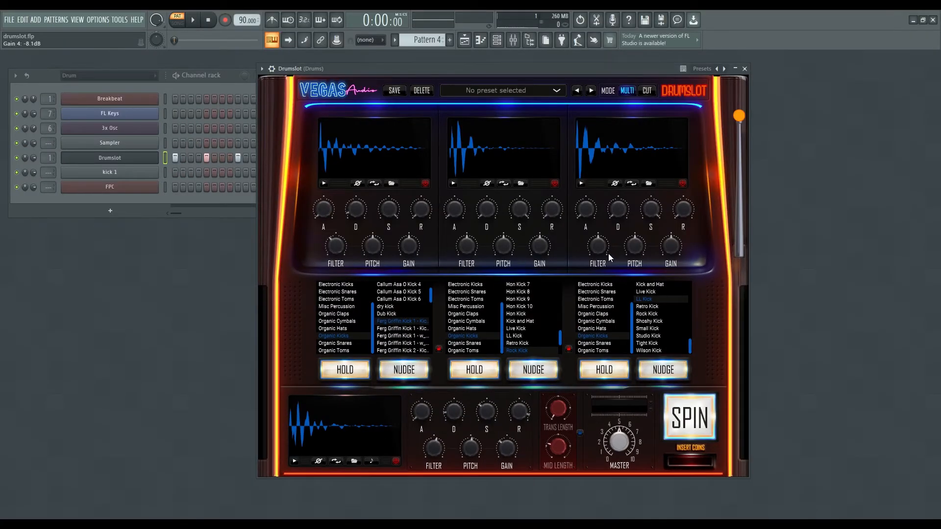
pyautogui.click(171, 201)
pyautogui.press('space')
pyautogui.click(416, 69)
pyautogui.moveTo(433, 449)
pyautogui.mouseDown()
pyautogui.moveTo(433, 396)
pyautogui.moveTo(429, 498)
pyautogui.moveTo(430, 453)
pyautogui.mouseUp()
pyautogui.moveTo(471, 449); pyautogui.dragTo(506, 449)
pyautogui.press('space')
pyautogui.click(216, 201)
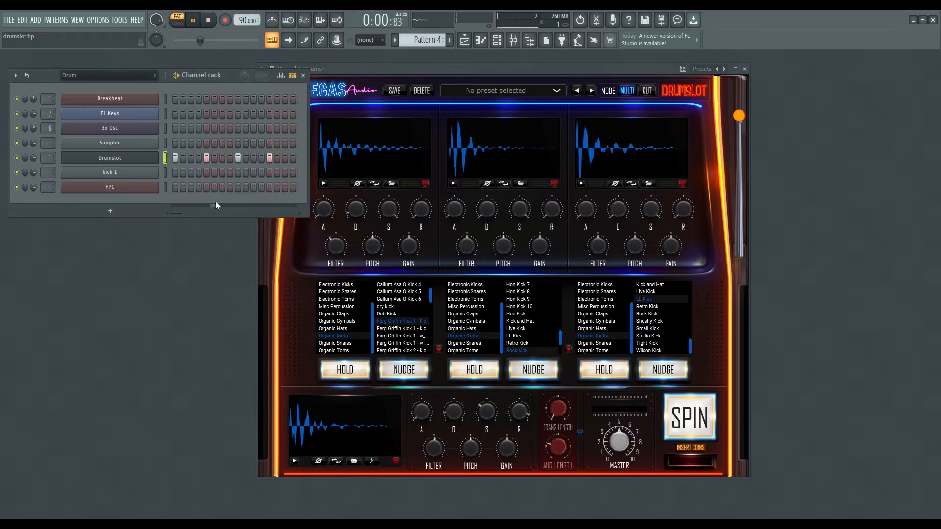
pyautogui.click(412, 68)
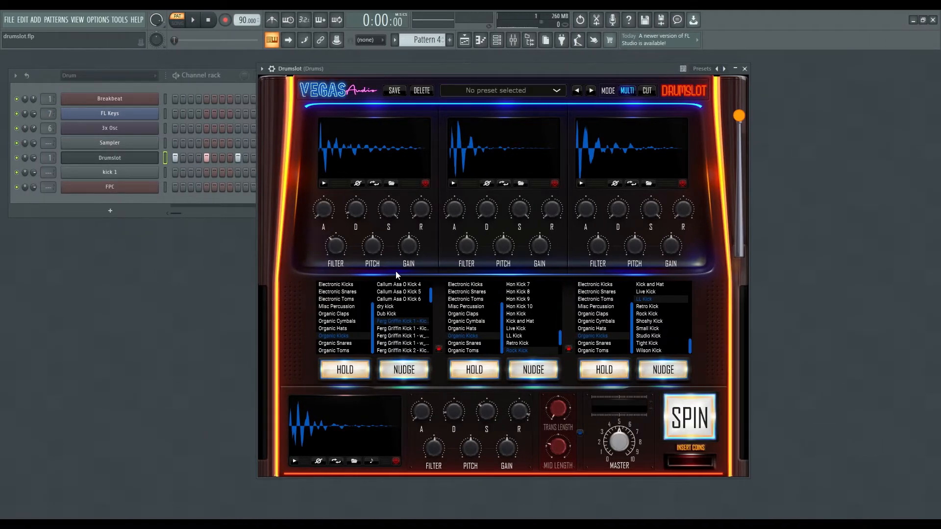
pyautogui.click(247, 201)
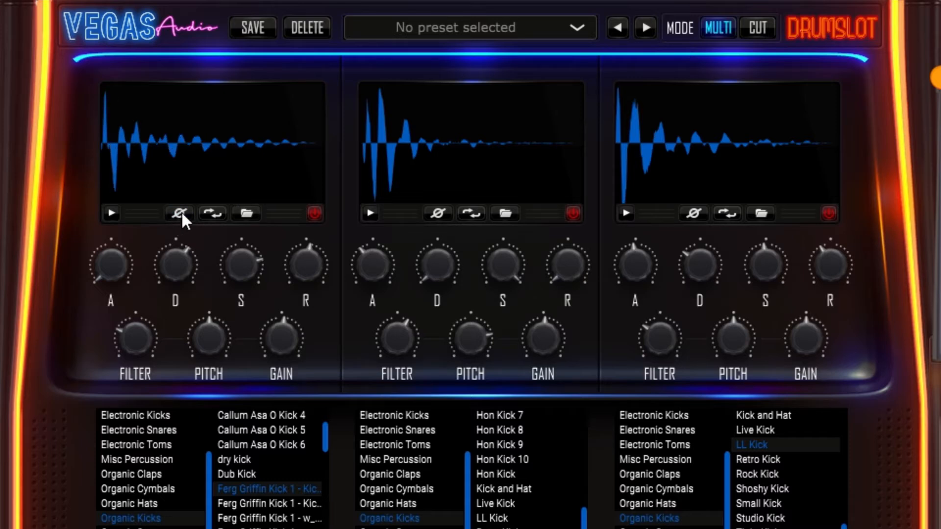
# Reverse the first slot's kick sample and restore its normal direction.
pyautogui.click(212, 214)
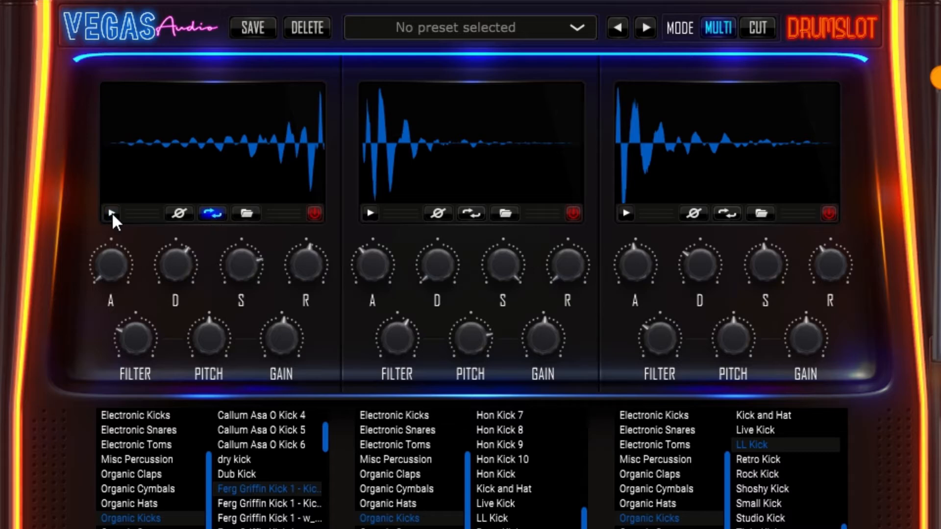
pyautogui.click(219, 218)
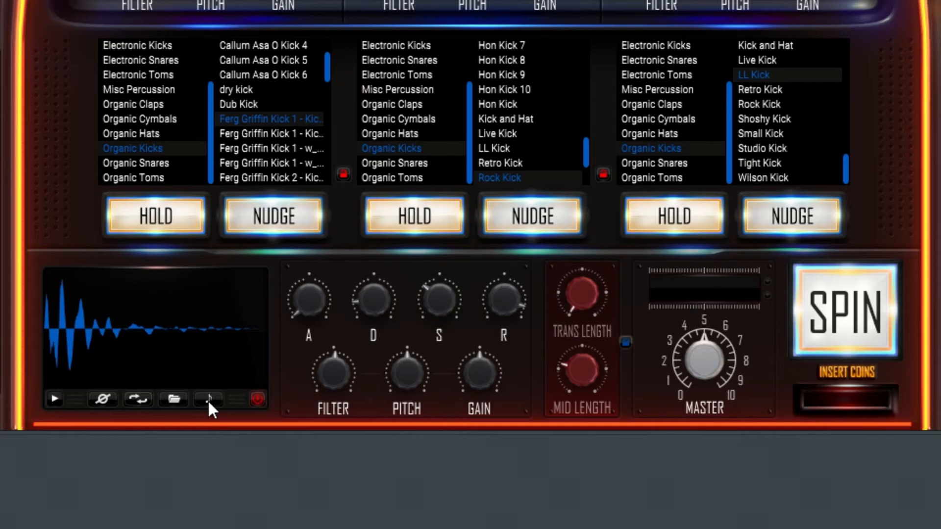
pyautogui.click(249, 416)
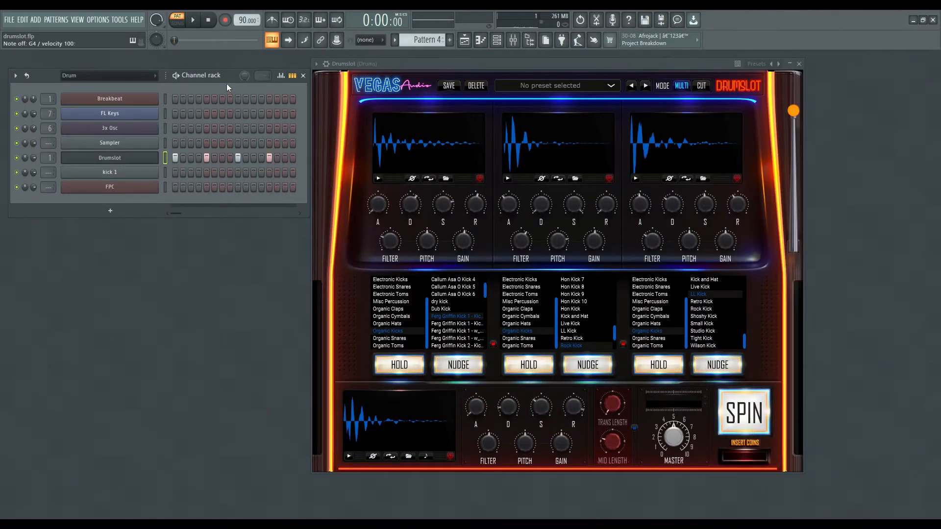
# Open the Drumslot piano roll around C5 with the Drumslot window in front of it.
pyautogui.press('F7')
pyautogui.press('F6')
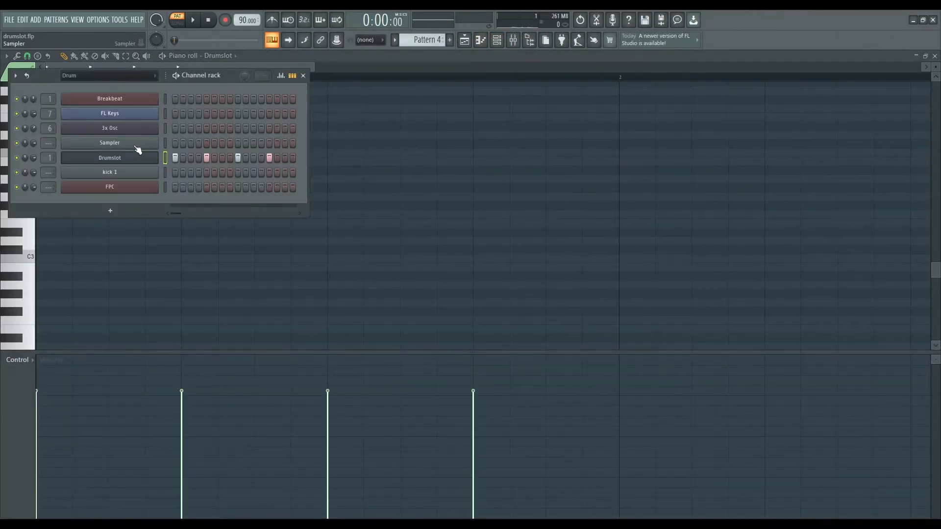
pyautogui.click(132, 162)
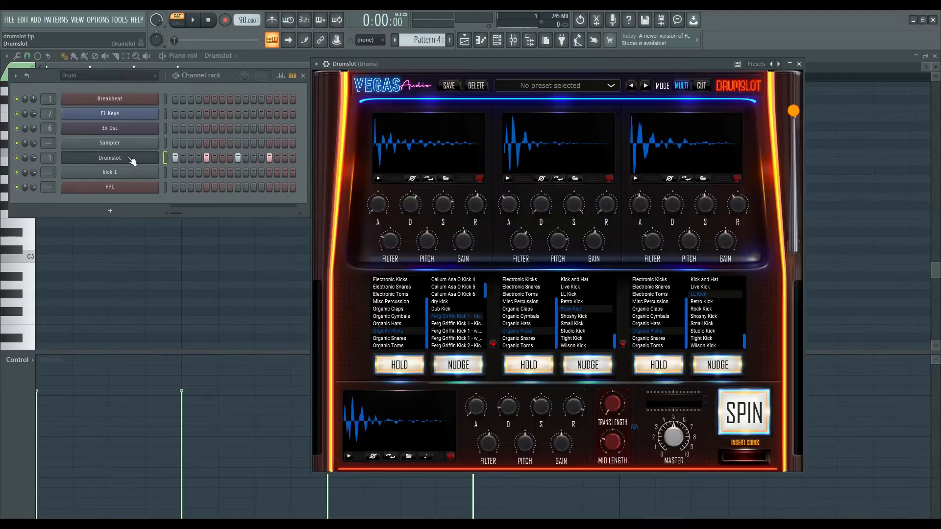
pyautogui.press('F6')
pyautogui.moveTo(425, 66); pyautogui.dragTo(425, 73)
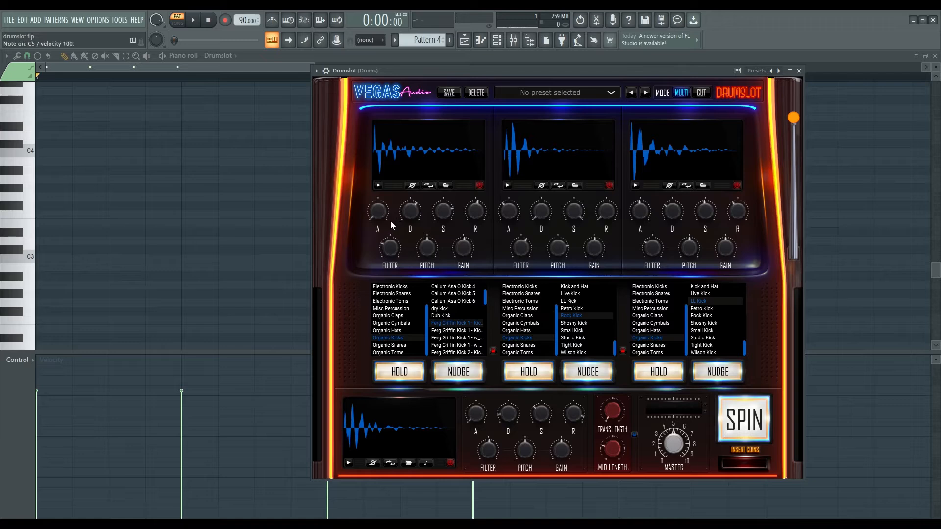
pyautogui.scroll(6, 158, 305)
pyautogui.scroll(1, 158, 305)
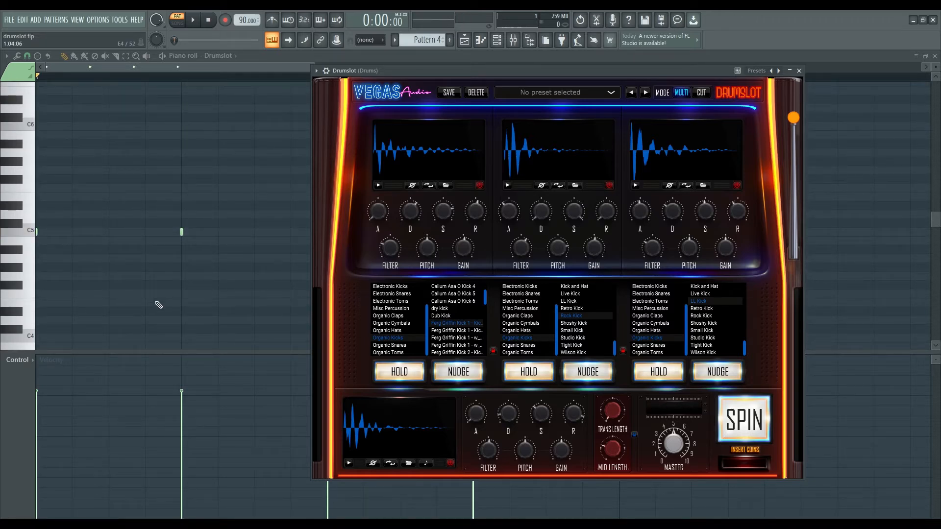
# Play a run of different notes on Drumslot with the combined sound's pitch tracking off.
pyautogui.press('z')
pyautogui.press('x')
pyautogui.press('c')
pyautogui.press('v')
pyautogui.press('b')
pyautogui.press('m')
pyautogui.press('m')
pyautogui.press('z')
pyautogui.press('c')
pyautogui.press('c')
pyautogui.press('b')
pyautogui.press('n')
pyautogui.press('m')
pyautogui.press('n')
pyautogui.press('b')
pyautogui.press('b')
pyautogui.press('v')
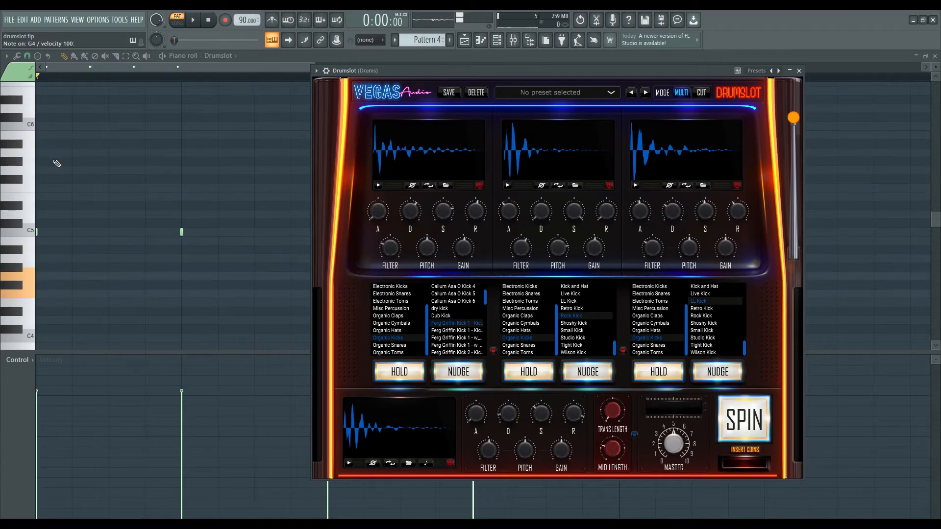
pyautogui.press('b')
pyautogui.press('c')
pyautogui.press('v')
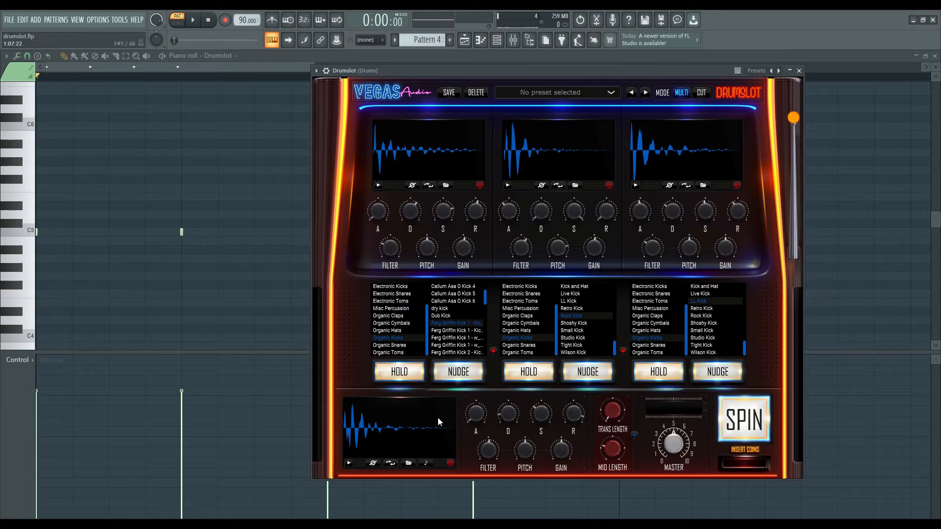
# Turn on pitch tracking for the combined sound and play notes up and down the scale.
pyautogui.click(427, 464)
pyautogui.press('z')
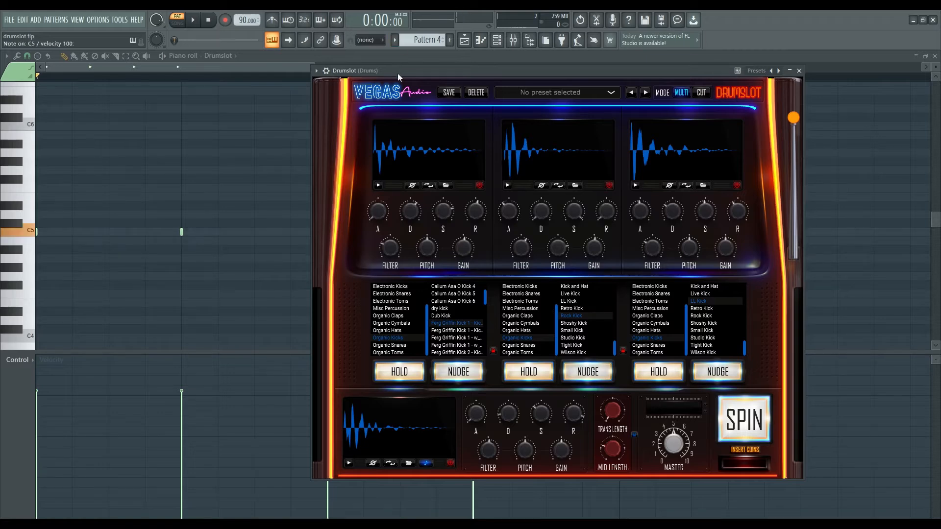
pyautogui.press('x')
pyautogui.press('c')
pyautogui.press('v')
pyautogui.press('b')
pyautogui.press('n')
pyautogui.press('m')
pyautogui.press('i')
pyautogui.press(',')
pyautogui.press('m')
pyautogui.press('n')
pyautogui.press('b')
pyautogui.press('v')
pyautogui.press('c')
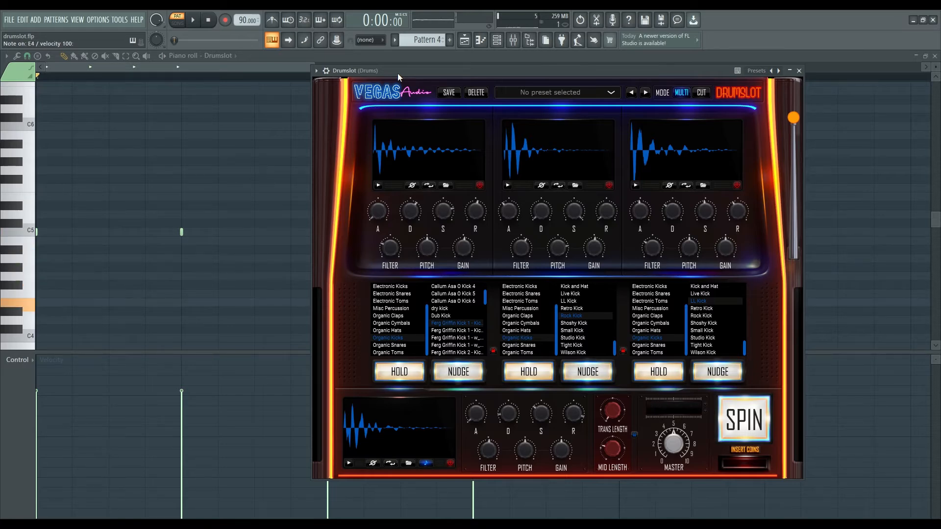
pyautogui.press('x')
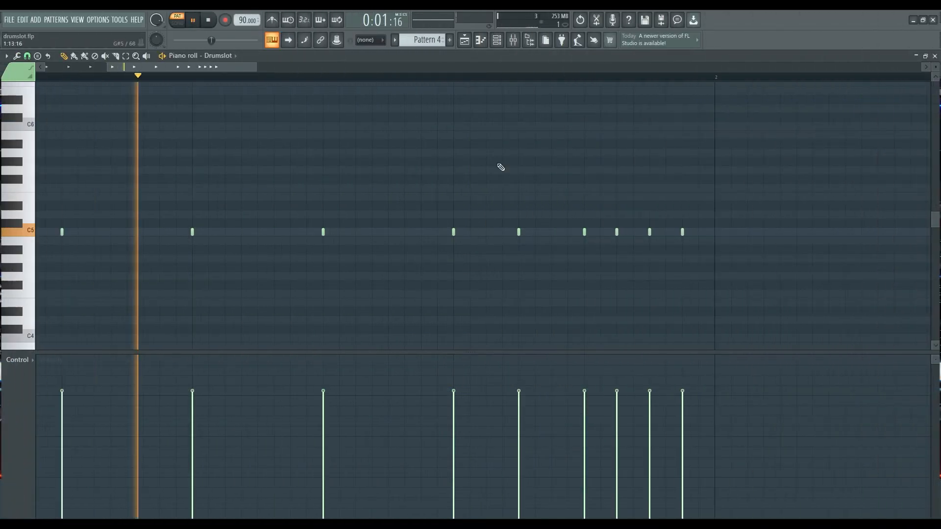
# Move the hi-hat note on step 15 down to A4 and the one on step 16 up to E5, auditioning the pattern.
pyautogui.click(348, 93)
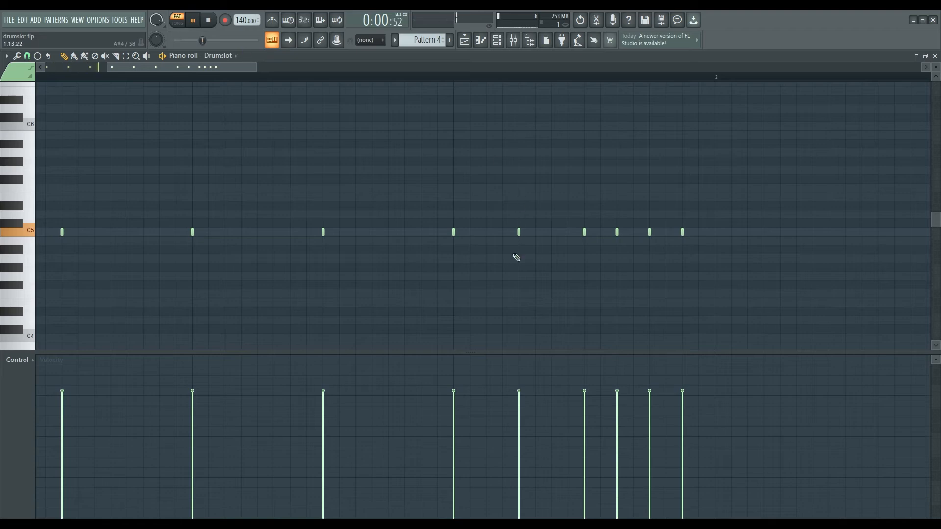
pyautogui.press('space')
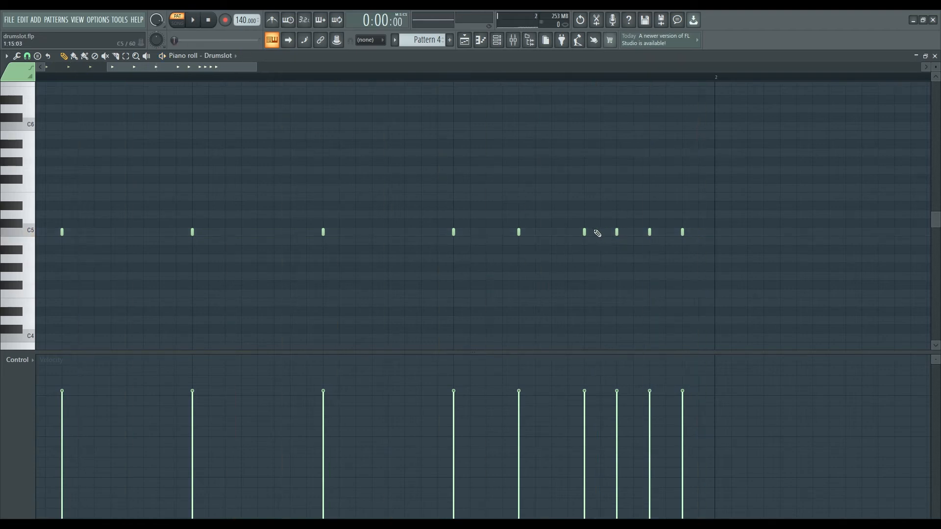
pyautogui.moveTo(585, 232); pyautogui.dragTo(588, 258)
pyautogui.press('space')
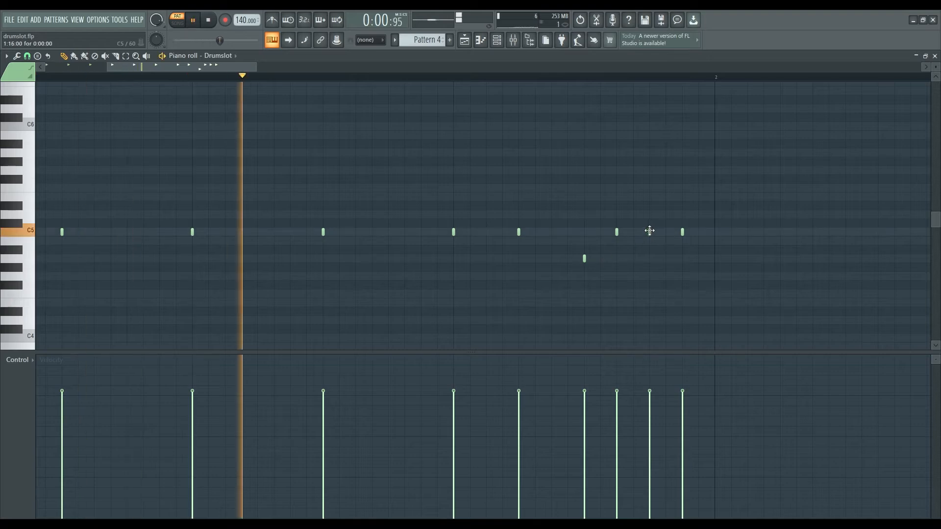
pyautogui.moveTo(650, 232); pyautogui.dragTo(651, 195)
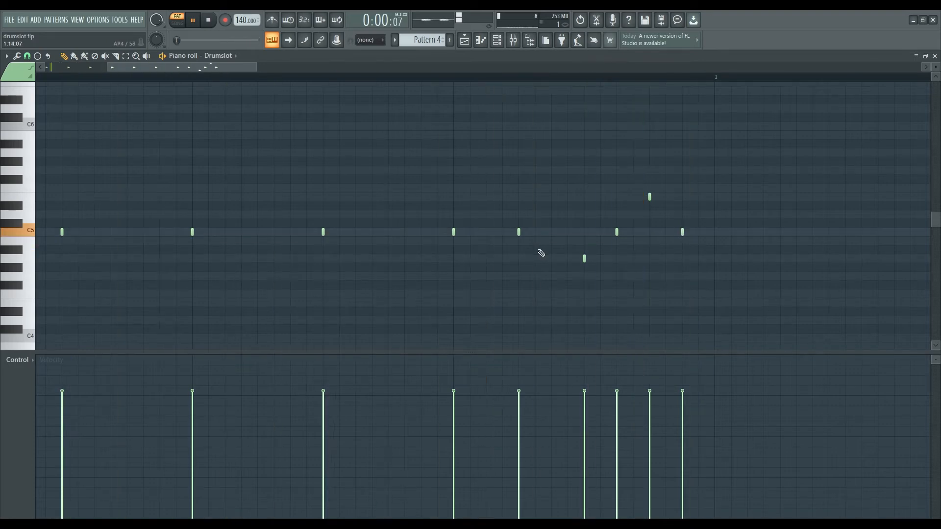
pyautogui.press('space')
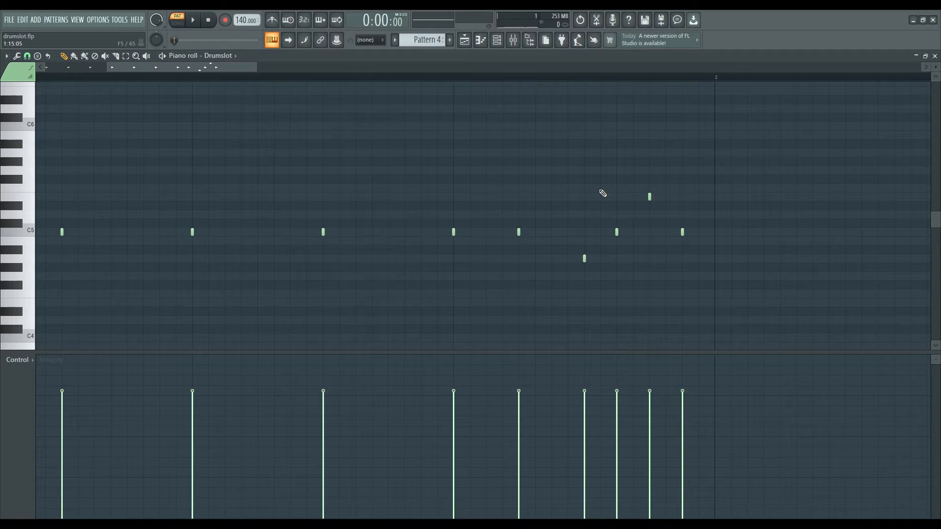
# Reopen the Drumslot window, choose the 808 folder for the first slot and toggle the combined sound's pitch tracking.
pyautogui.press('F6')
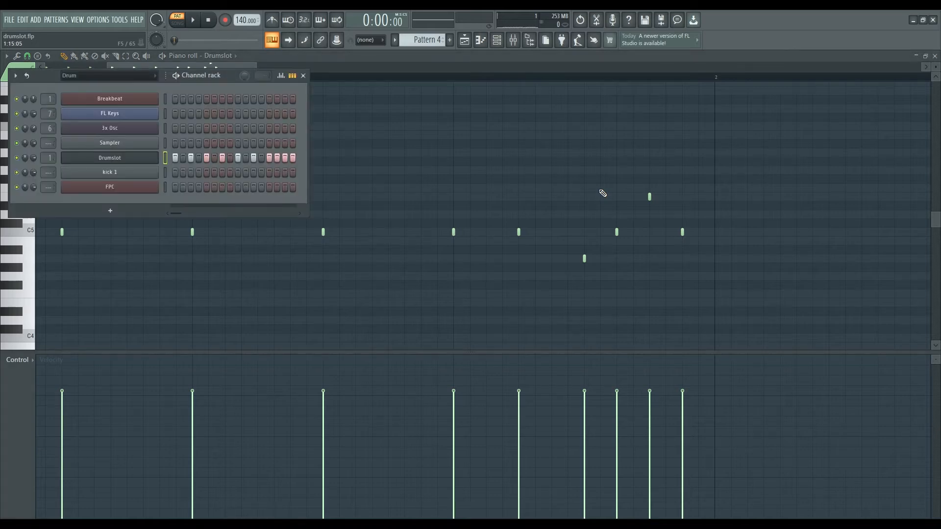
pyautogui.click(120, 163)
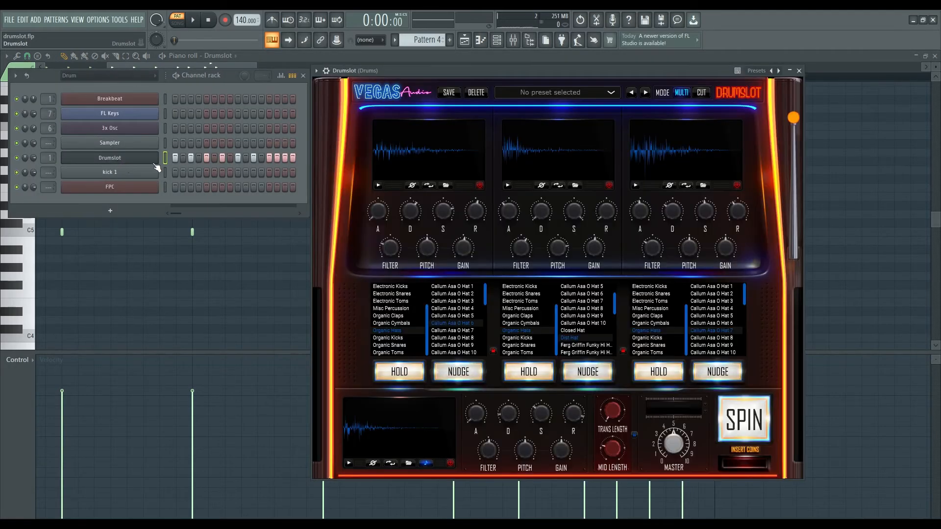
pyautogui.scroll(2, 403, 316)
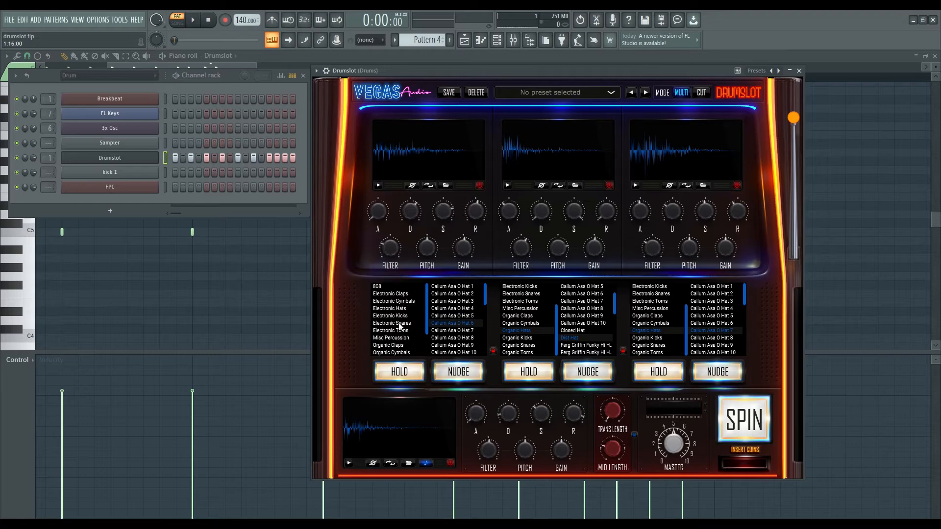
pyautogui.click(380, 288)
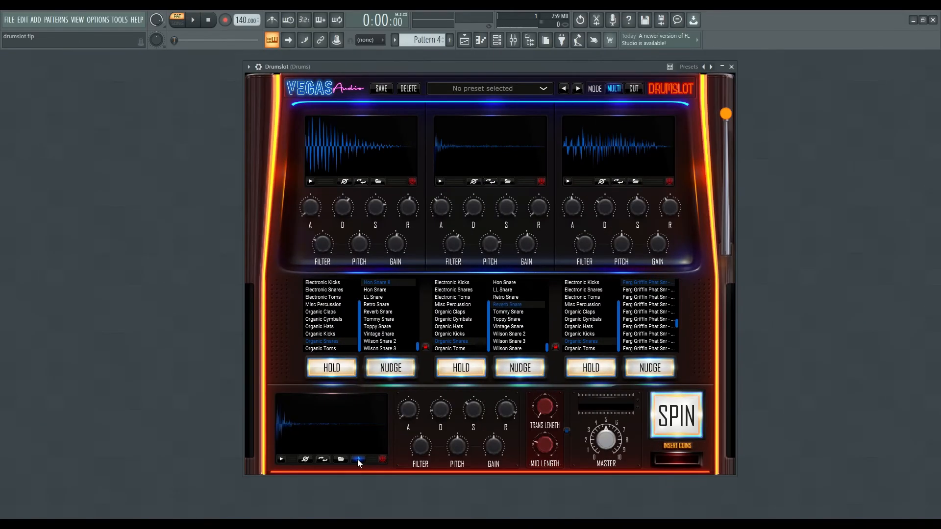
pyautogui.click(358, 460)
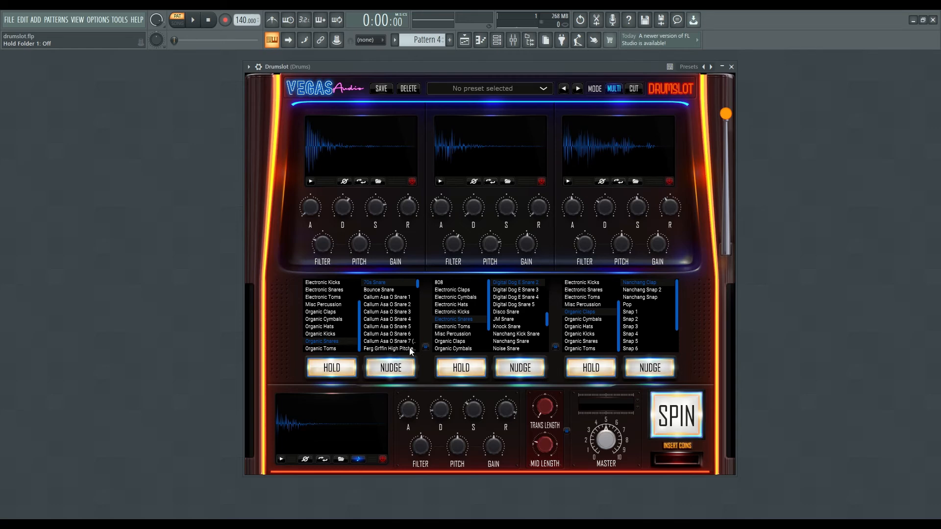
# Set the master gain to 5.00 and audition the combined snare sound several times.
pyautogui.moveTo(605, 435); pyautogui.dragTo(605, 439)
pyautogui.click(282, 459)
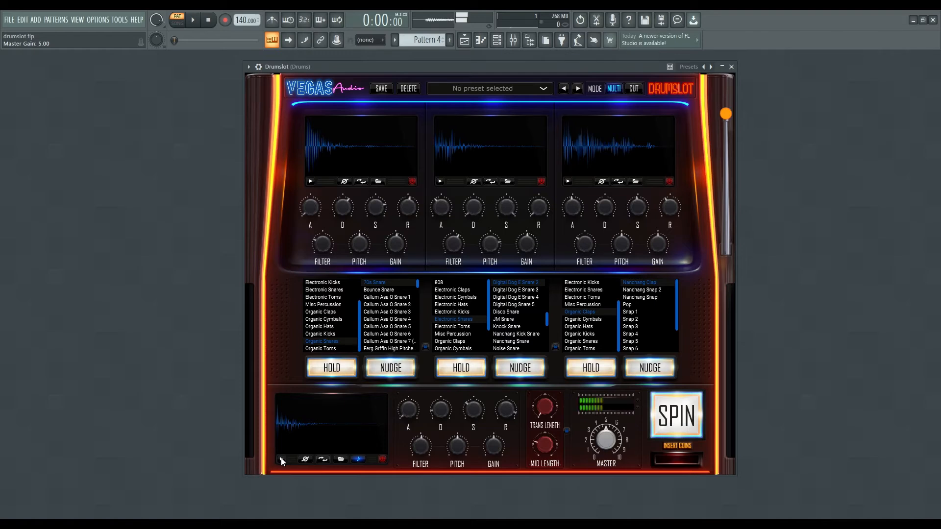
pyautogui.click(282, 460)
pyautogui.click(282, 460)
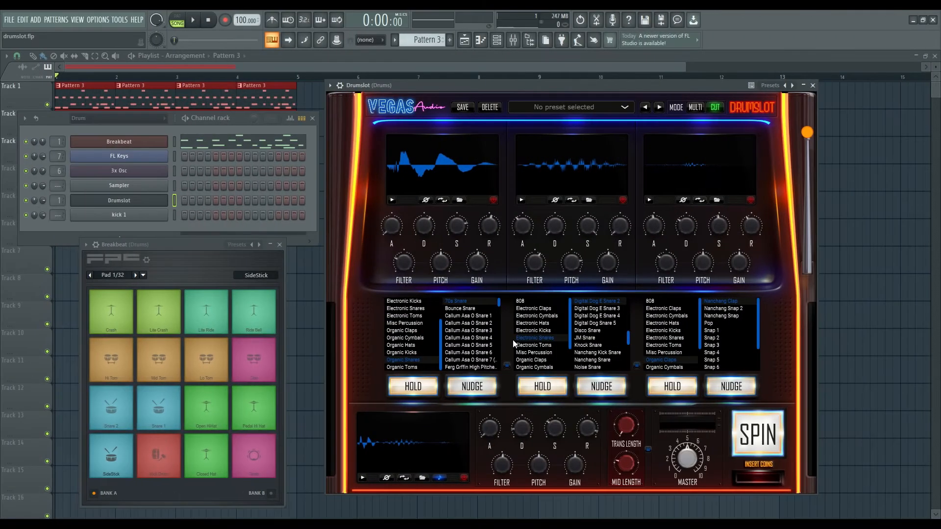
# Assign the Organic Kicks folder to the first slot and relink the second and third slots to it.
pyautogui.click(407, 353)
pyautogui.click(506, 364)
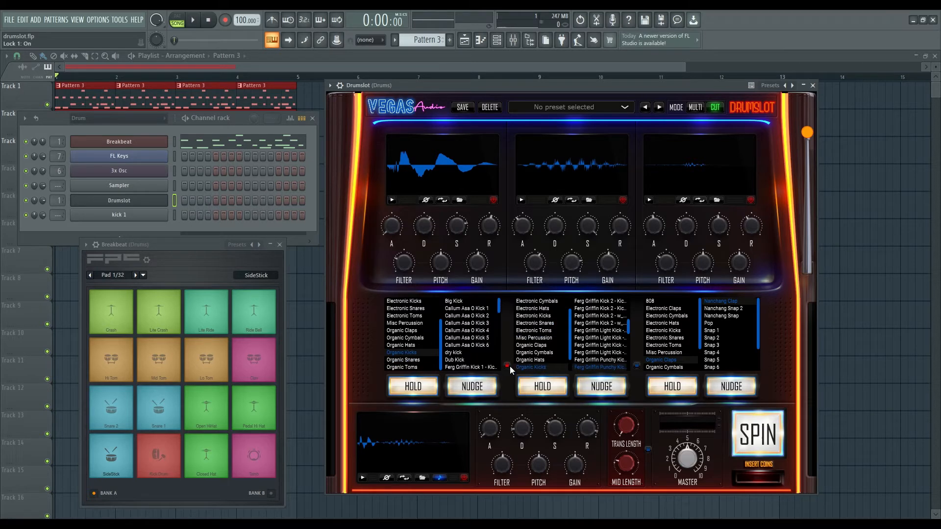
pyautogui.click(637, 365)
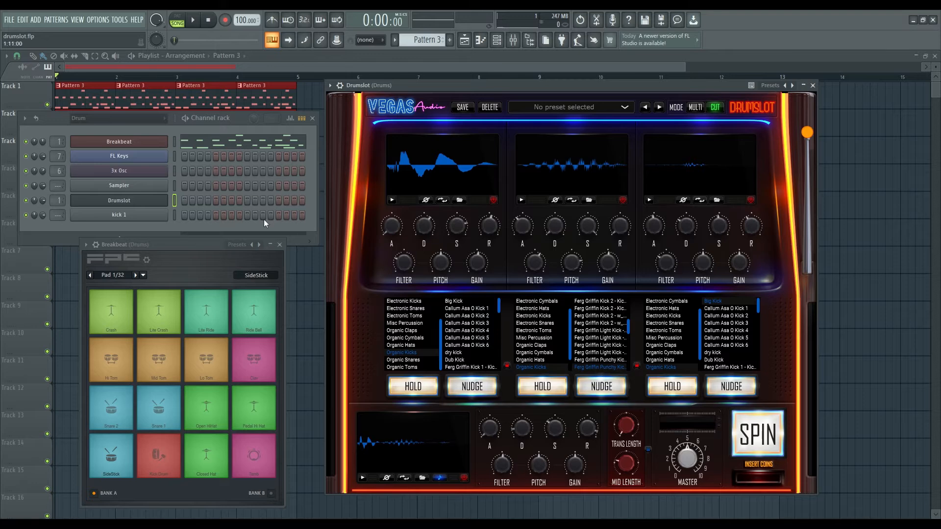
# Turn off the combined kick's pitch tracking and audition the kick, including the first slot's sample on its own.
pyautogui.click(362, 479)
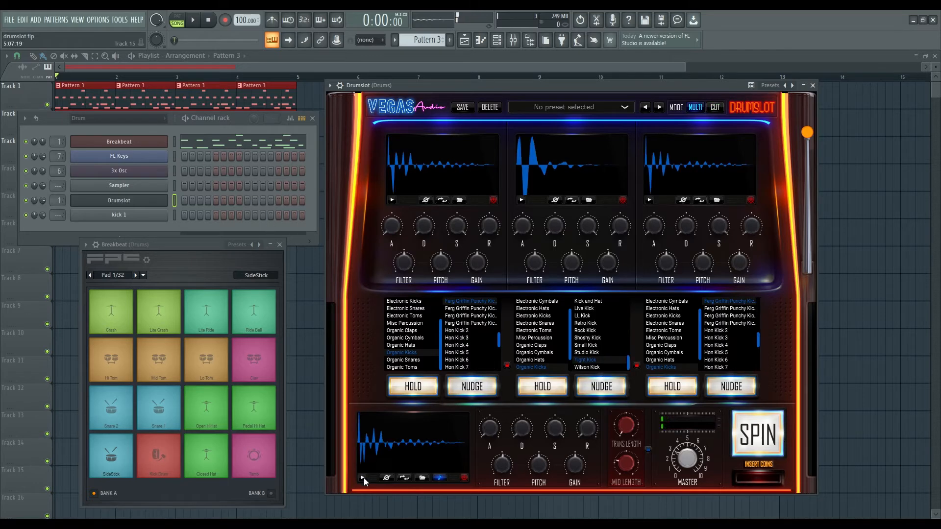
pyautogui.click(439, 479)
pyautogui.click(394, 199)
pyautogui.click(392, 200)
pyautogui.click(392, 200)
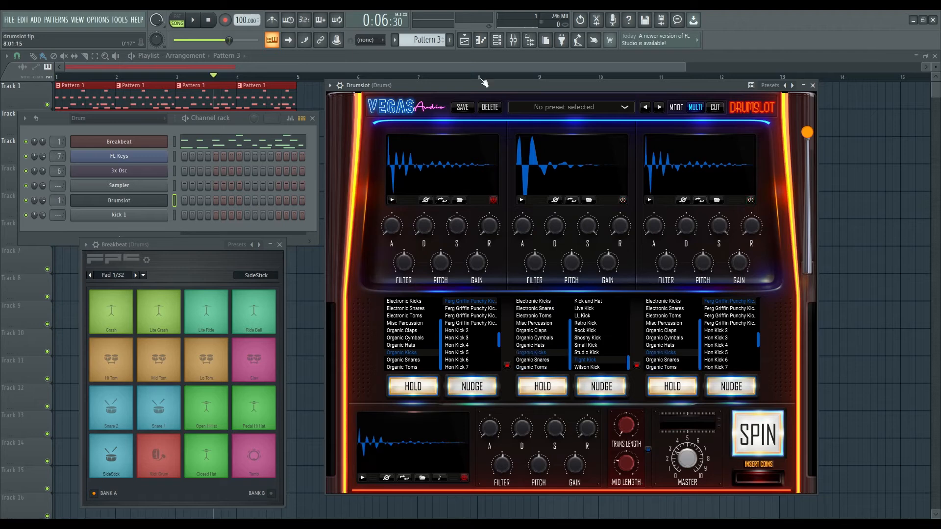
# Audition the kick repeatedly with only the first slot sounding.
pyautogui.press('z')
pyautogui.press('z')
pyautogui.press('z')
pyautogui.press('z')
pyautogui.press('z')
pyautogui.press('z')
pyautogui.press('z')
pyautogui.press('z')
pyautogui.press('z')
# Adjust the first slot's sustain and decay, auditioning the kick after each change.
pyautogui.moveTo(458, 231); pyautogui.dragTo(458, 246)
pyautogui.click(470, 87)
pyautogui.press('z')
pyautogui.press('z')
pyautogui.press('z')
pyautogui.press('z')
pyautogui.moveTo(425, 223); pyautogui.dragTo(456, 227)
pyautogui.press('z')
# Try several Organic Kicks samples in the first slot and settle on Hon Kick 4.
pyautogui.click(452, 314)
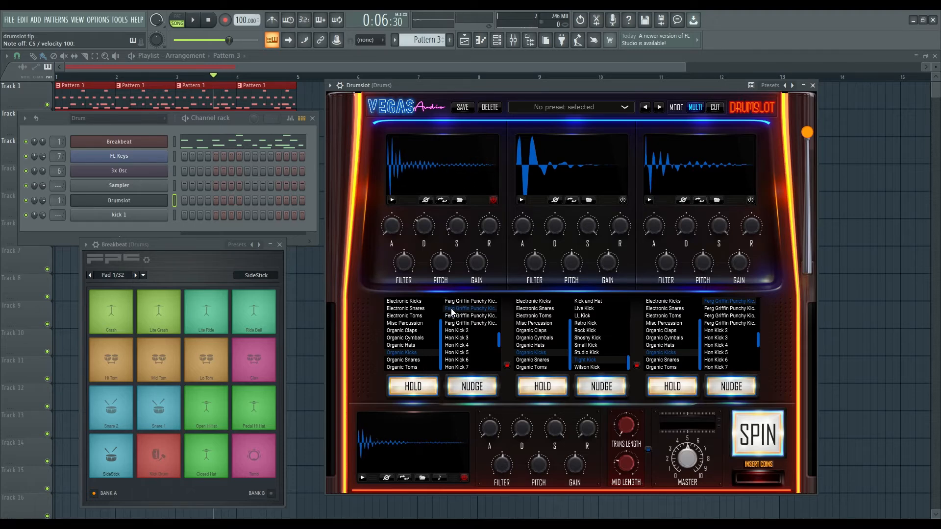
pyautogui.click(456, 323)
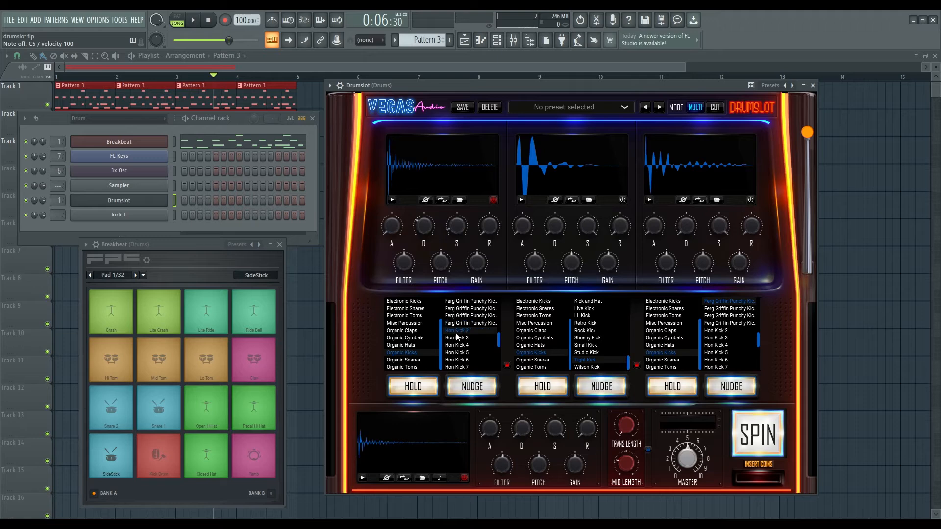
pyautogui.click(458, 345)
pyautogui.click(457, 353)
pyautogui.click(458, 345)
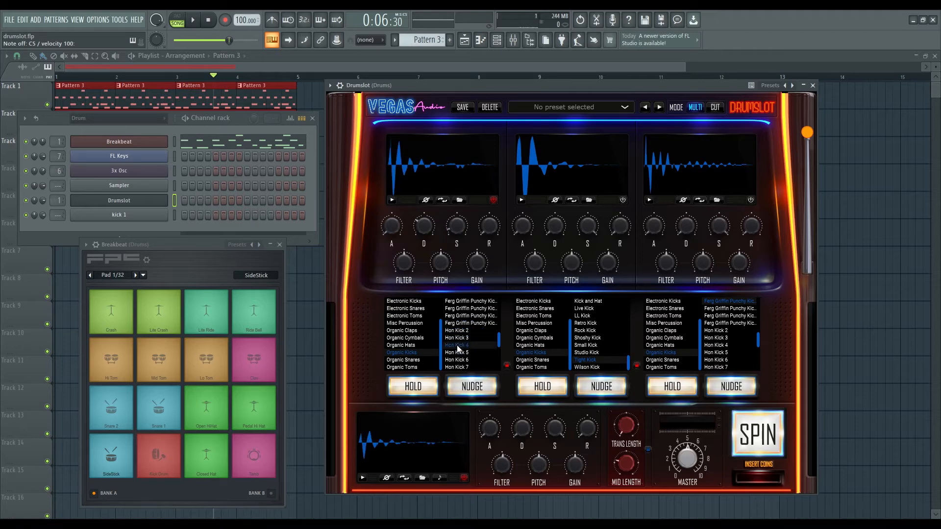
pyautogui.click(460, 361)
pyautogui.click(459, 353)
pyautogui.click(457, 345)
# Turn the second and third slots back on and audition the combined kick and the arrangement.
pyautogui.click(623, 200)
pyautogui.click(749, 201)
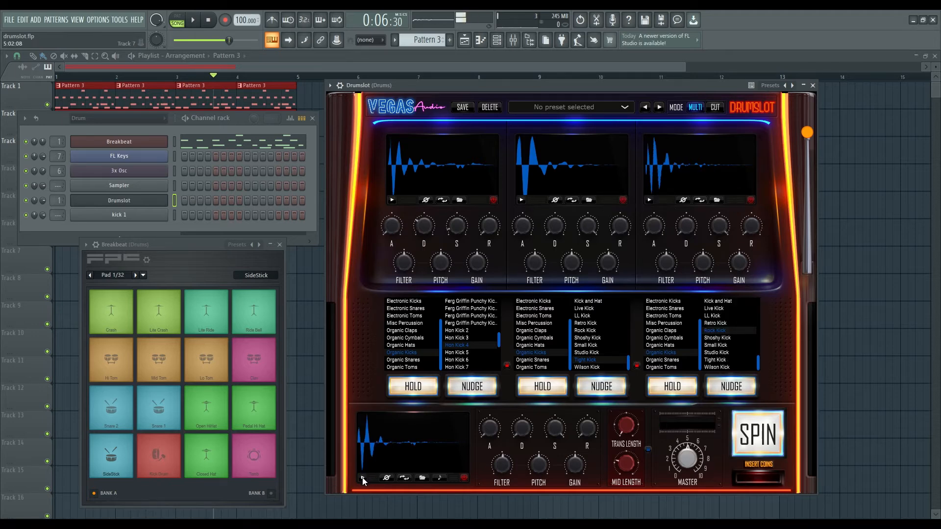
pyautogui.click(363, 478)
pyautogui.click(239, 130)
pyautogui.press('space')
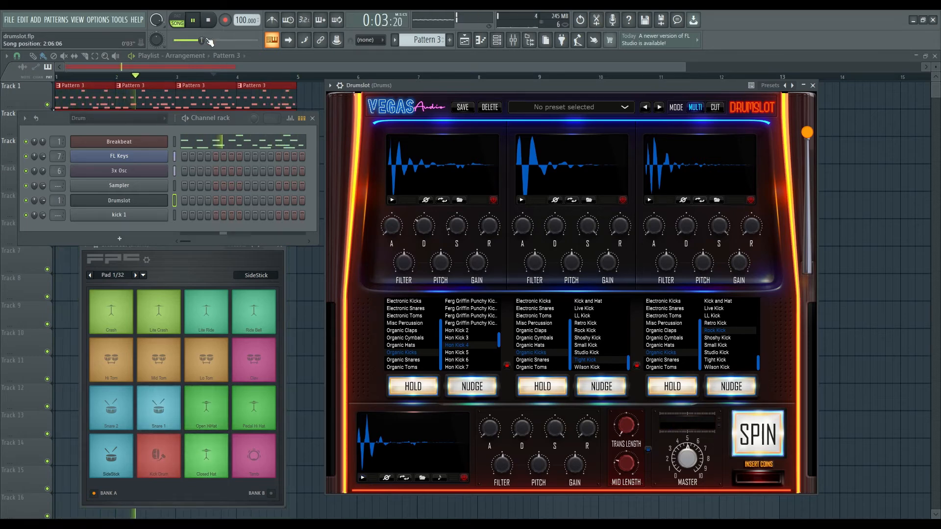
pyautogui.click(208, 20)
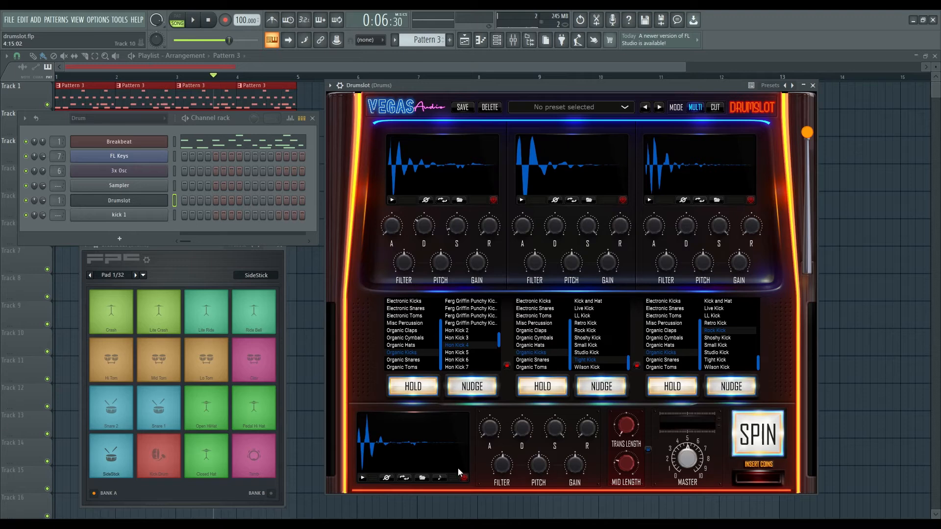
# Show the browser, load the kick 1 sample onto the Breakbeat kit's Kick Drum pad and audition it.
pyautogui.click(421, 475)
pyautogui.hotkey('alt', 'F8')
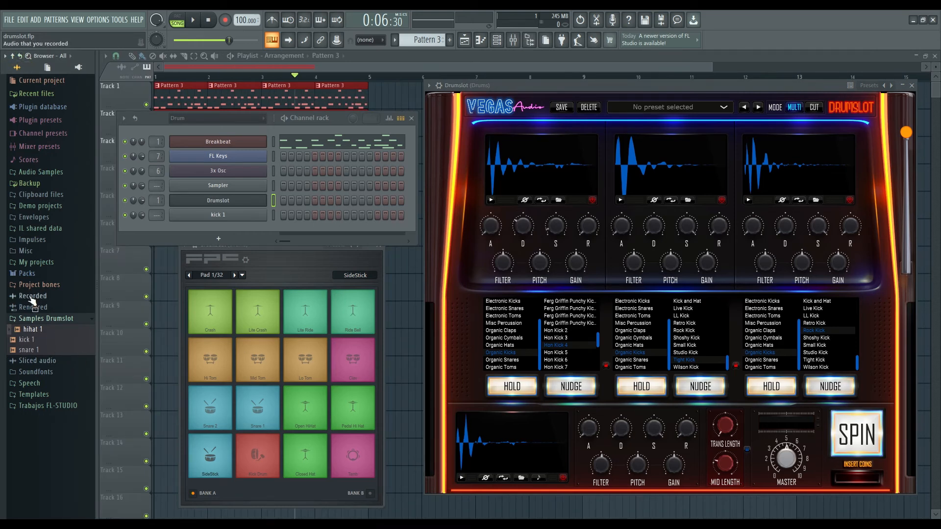
pyautogui.click(34, 341)
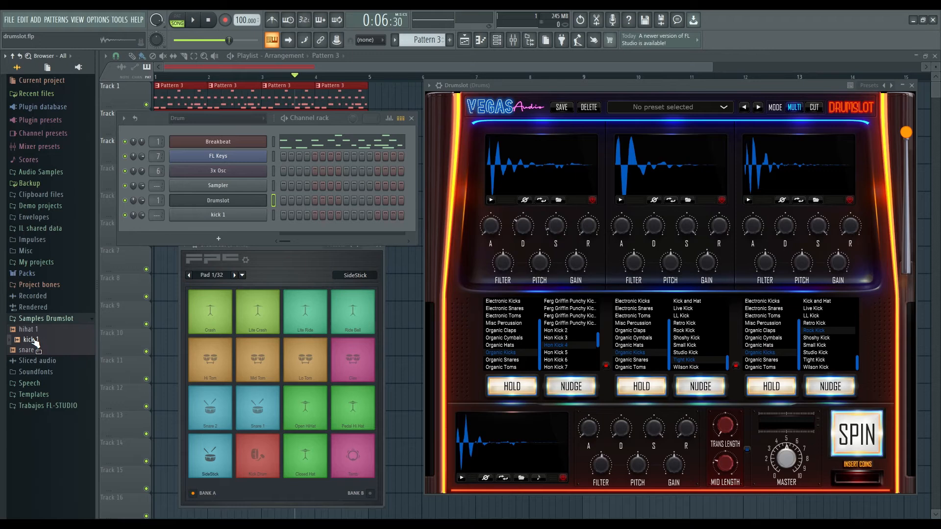
pyautogui.moveTo(34, 341); pyautogui.dragTo(260, 455)
pyautogui.click(263, 457)
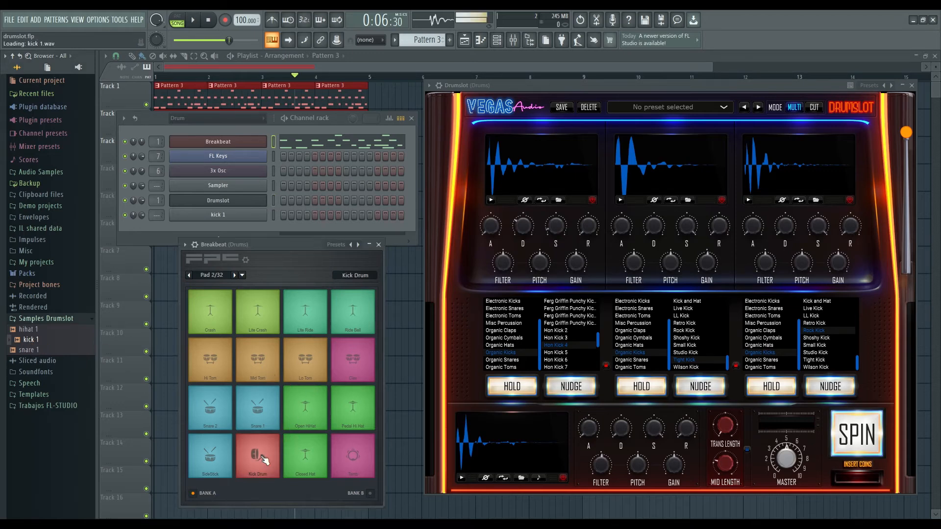
pyautogui.click(264, 458)
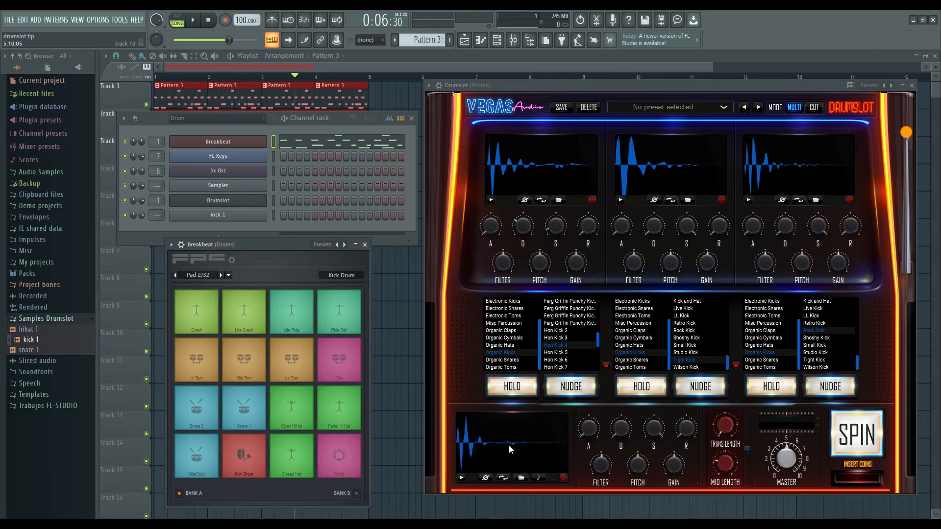
# Load kick 1 from the Samples Drumslot folder onto the Kick Drum pad again and shift the Breakbeat window slightly.
pyautogui.click(495, 437)
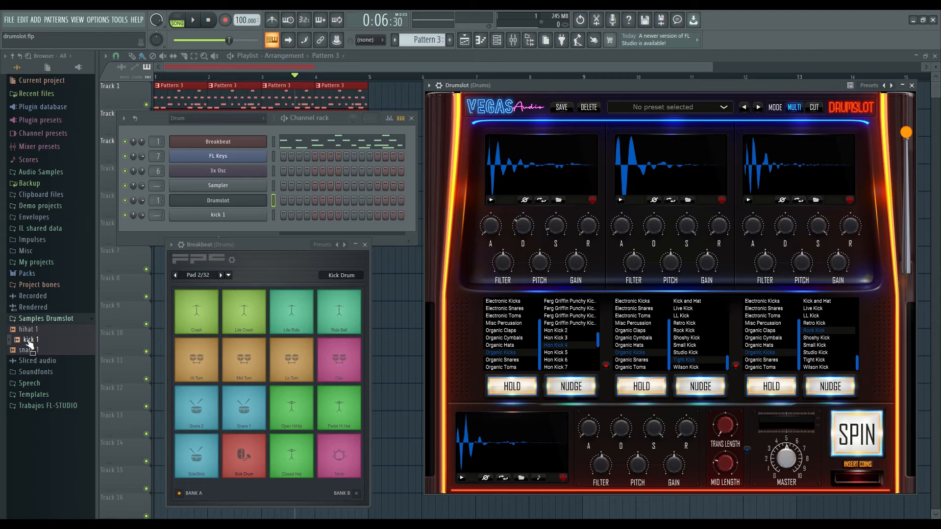
pyautogui.moveTo(29, 345); pyautogui.dragTo(243, 451)
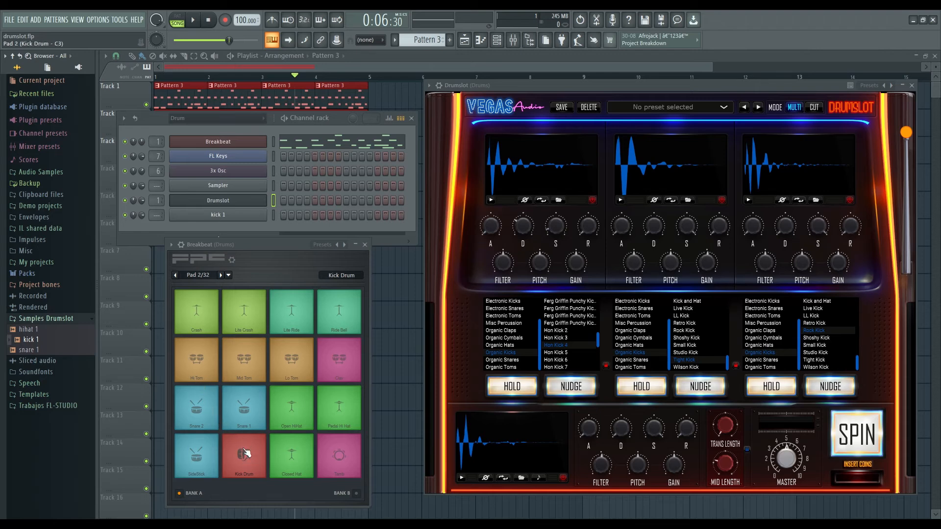
pyautogui.moveTo(256, 244); pyautogui.dragTo(242, 244)
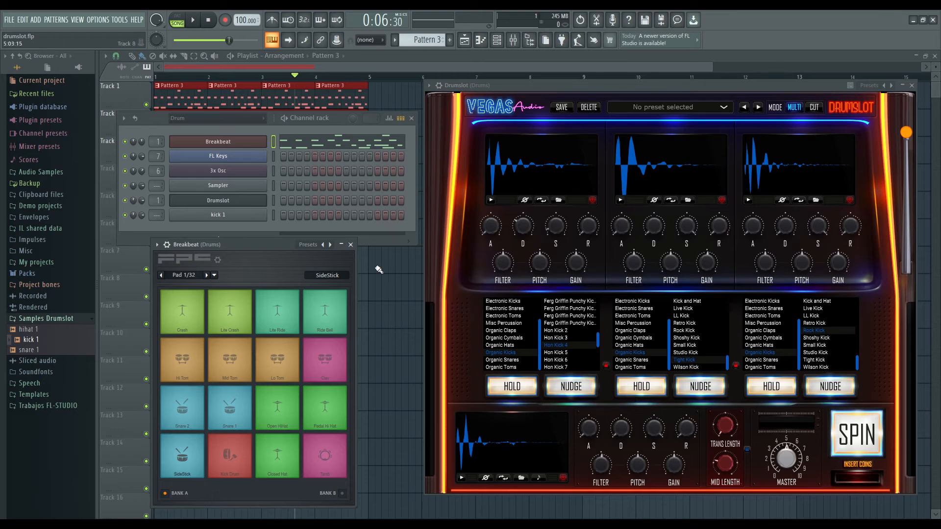
# Spin and audition a combined sound from Organic Snares, and load the snare 1 sample onto the Snare 1 pad.
pyautogui.click(866, 435)
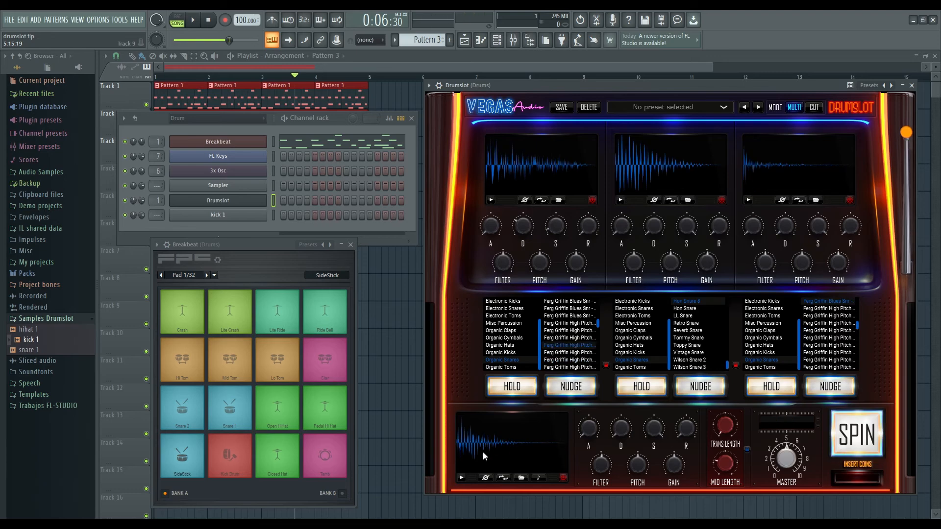
pyautogui.click(463, 478)
pyautogui.click(463, 478)
pyautogui.click(463, 478)
pyautogui.moveTo(30, 350); pyautogui.dragTo(229, 412)
pyautogui.press('space')
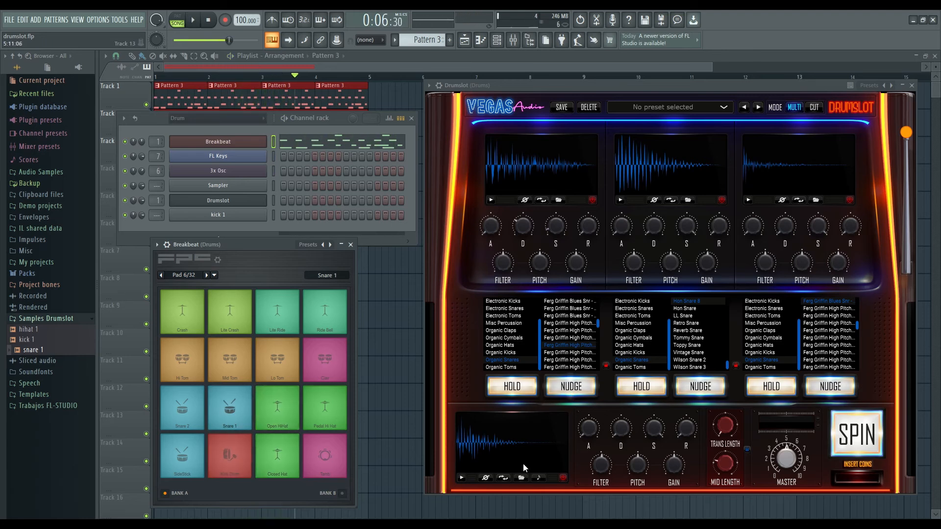
# Spin a combined sound from the Organic Hats folder, and load hihat 1 onto the Closed Hat pad for playback.
pyautogui.click(512, 346)
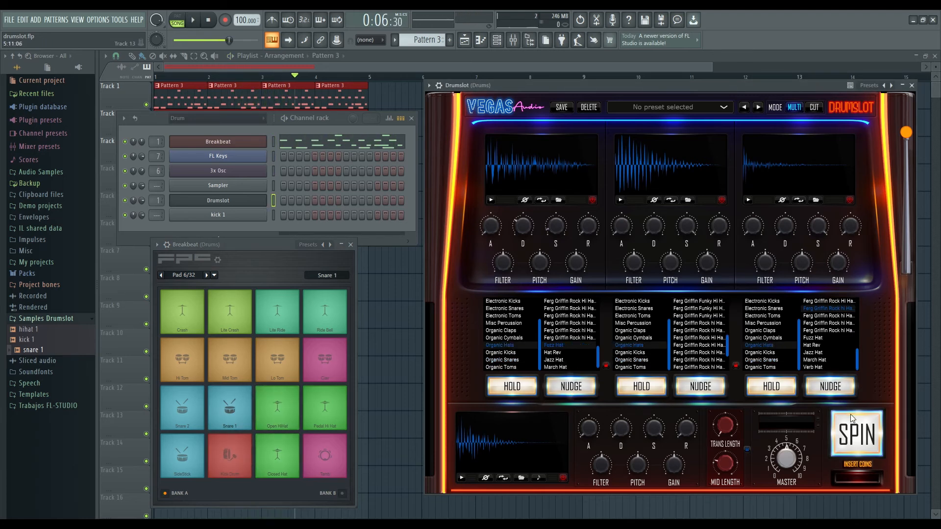
pyautogui.click(854, 438)
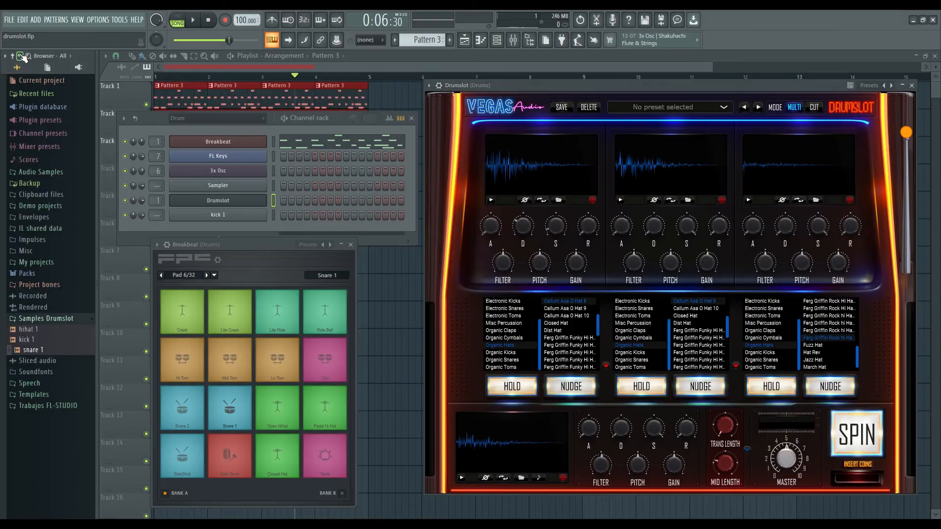
pyautogui.moveTo(27, 330); pyautogui.dragTo(267, 415)
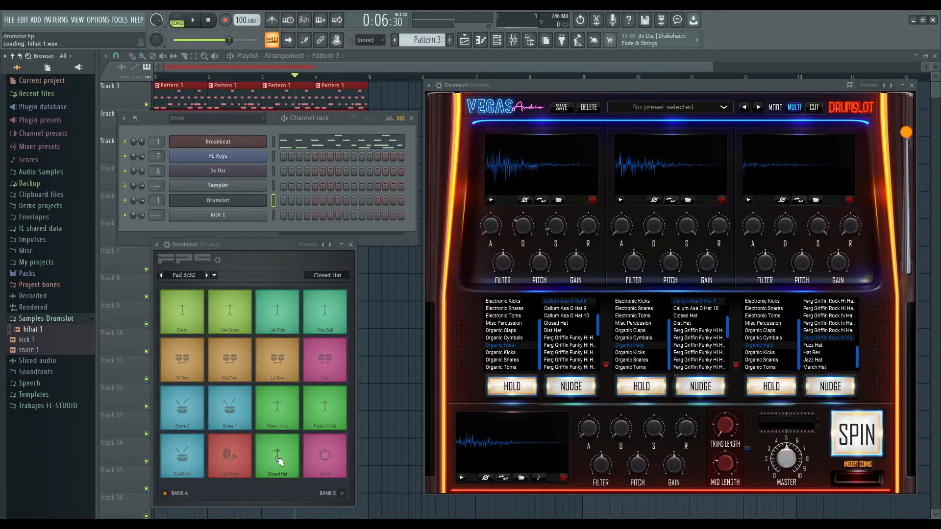
pyautogui.press('space')
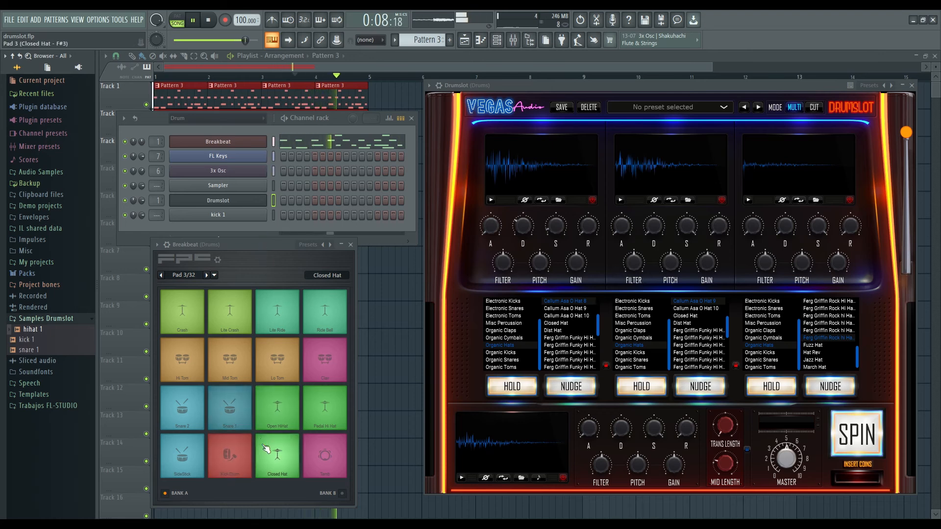
# Expand the Breakbeat kit's pad settings and lower the Closed Hat pad's volume to 53% while checking it in the arrangement.
pyautogui.click(219, 260)
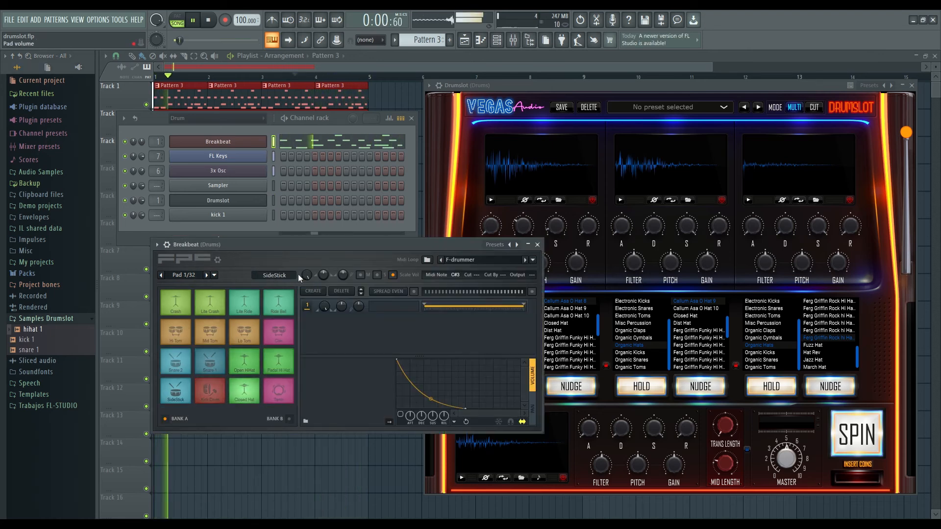
pyautogui.press('space')
pyautogui.click(244, 388)
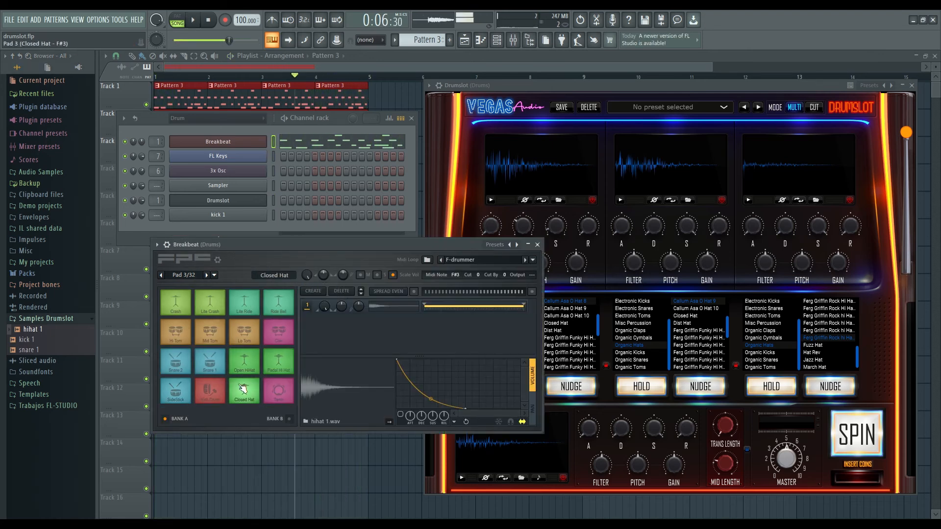
pyautogui.click(308, 275)
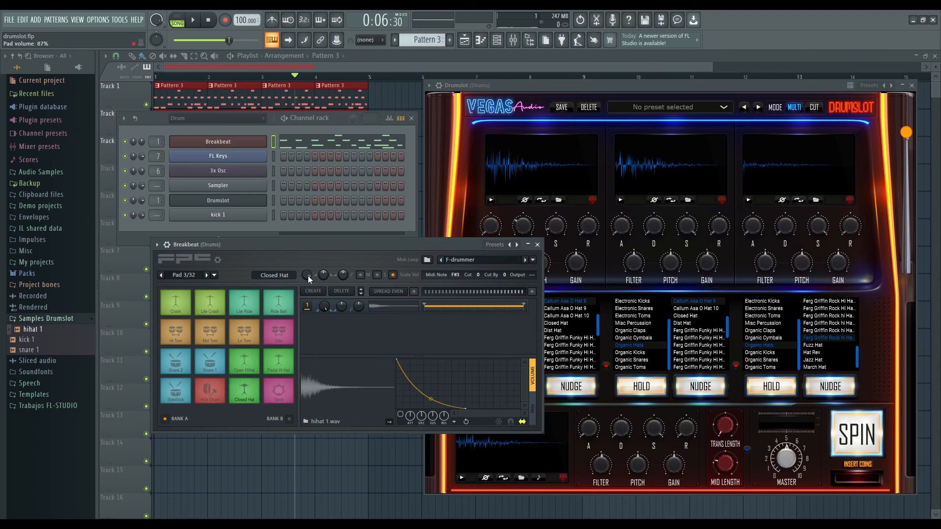
pyautogui.press('space')
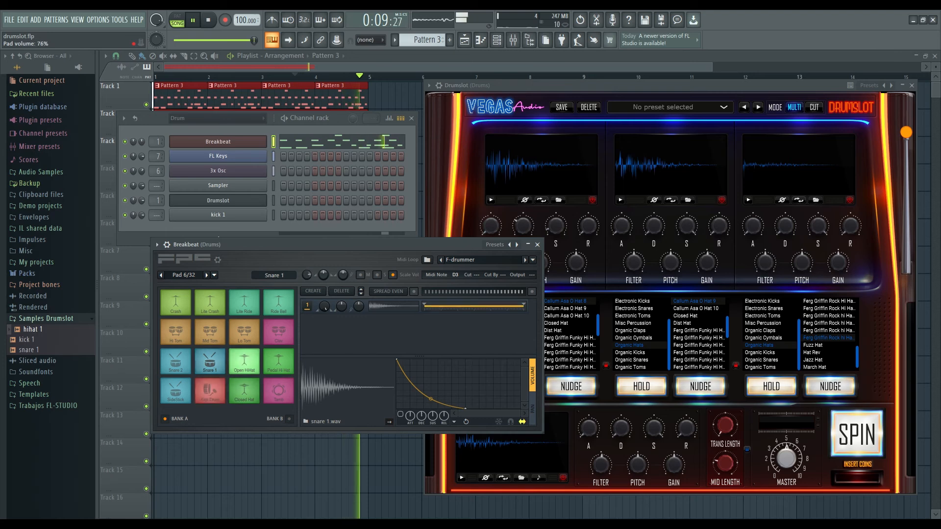
pyautogui.moveTo(306, 276)
pyautogui.mouseDown()
pyautogui.moveTo(306, 300)
pyautogui.moveTo(307, 281)
pyautogui.mouseUp()
pyautogui.click(261, 389)
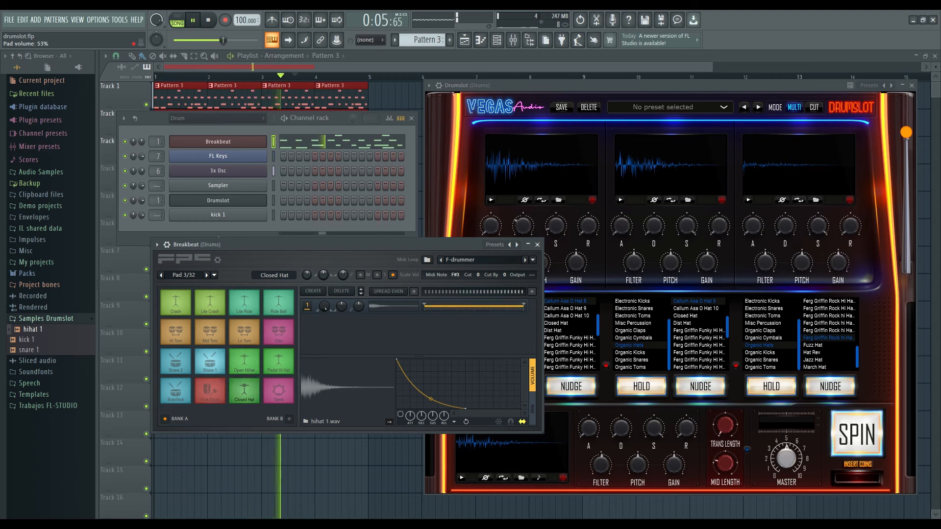
# Collapse the Breakbeat kit to its pads-only view and stop the playback.
pyautogui.click(218, 260)
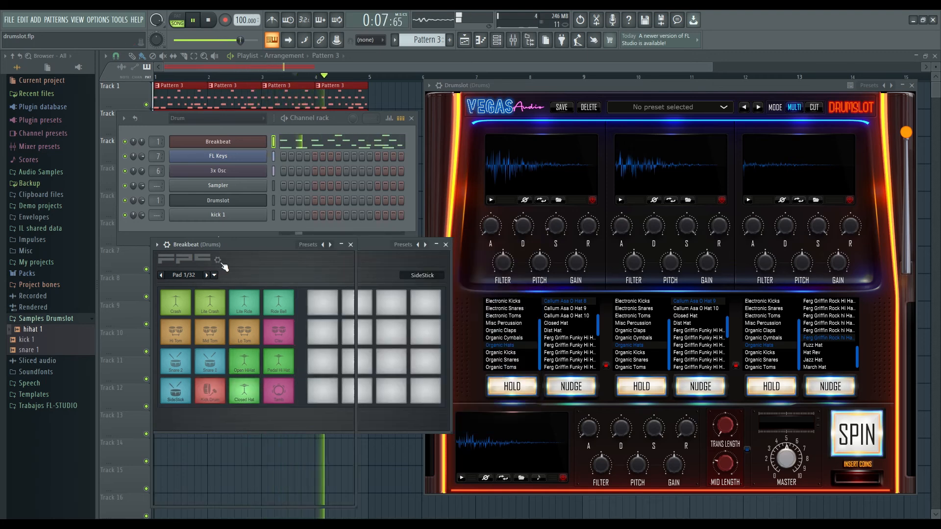
pyautogui.click(218, 260)
pyautogui.moveTo(239, 247); pyautogui.dragTo(233, 242)
pyautogui.press('space')
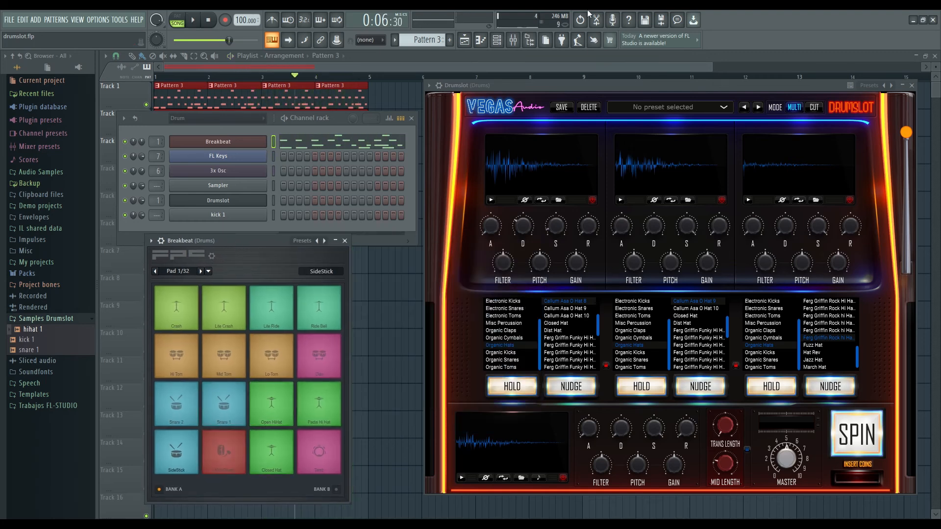
# Audition the Snare 1 and Closed Hat pads and play a stretch of the arrangement.
pyautogui.click(237, 414)
pyautogui.click(238, 414)
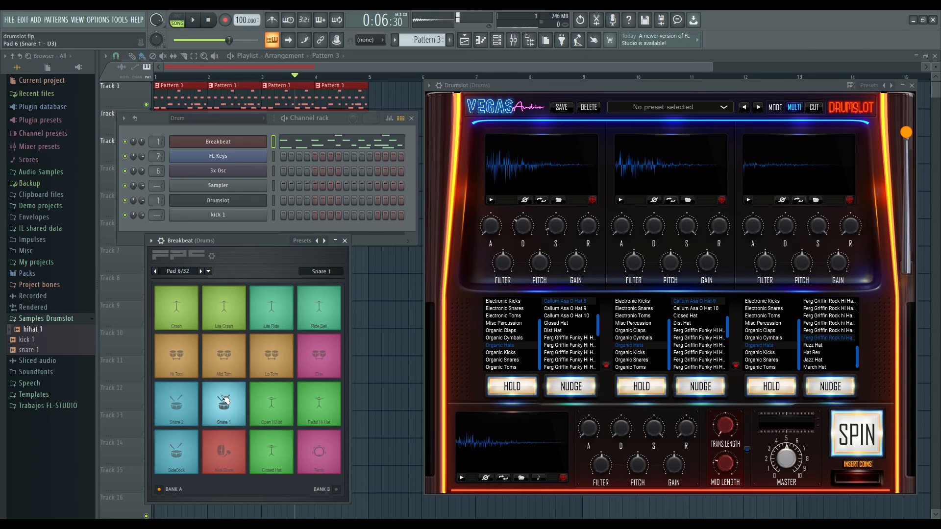
pyautogui.click(269, 447)
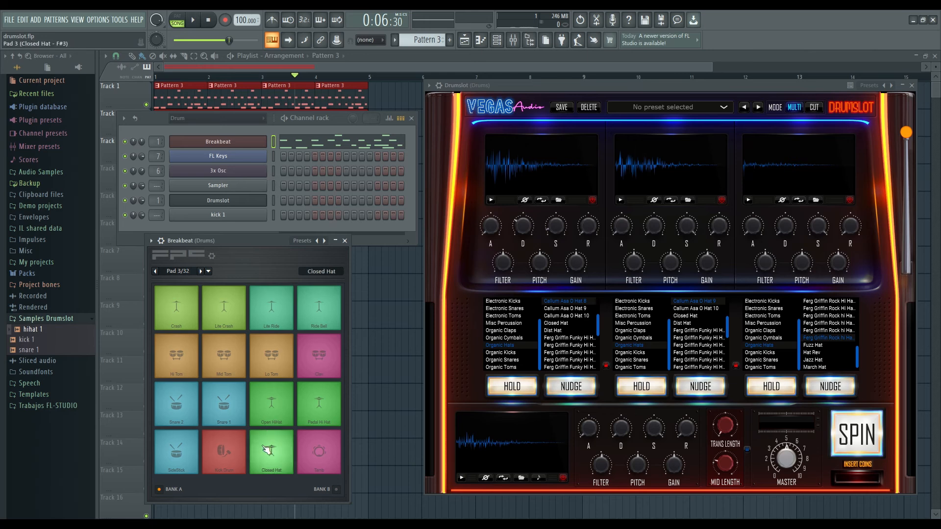
pyautogui.click(273, 451)
pyautogui.press('space')
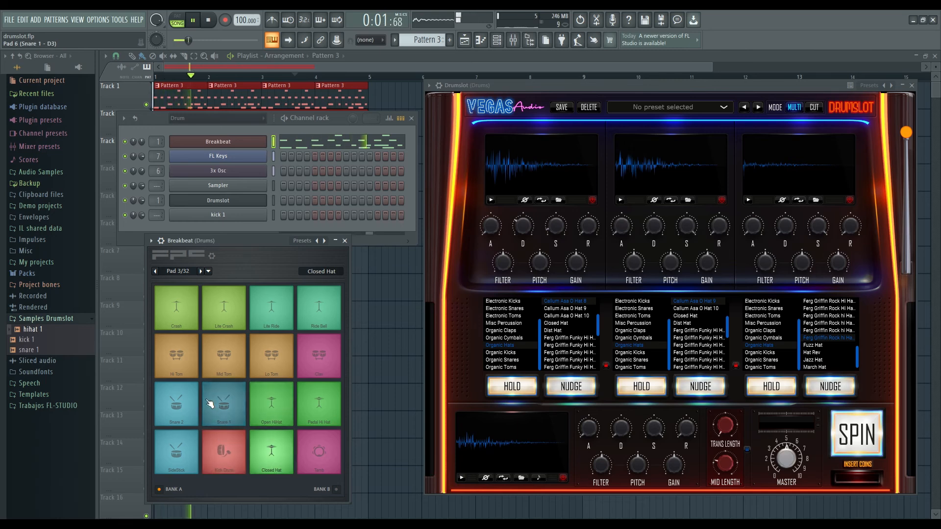
pyautogui.press('space')
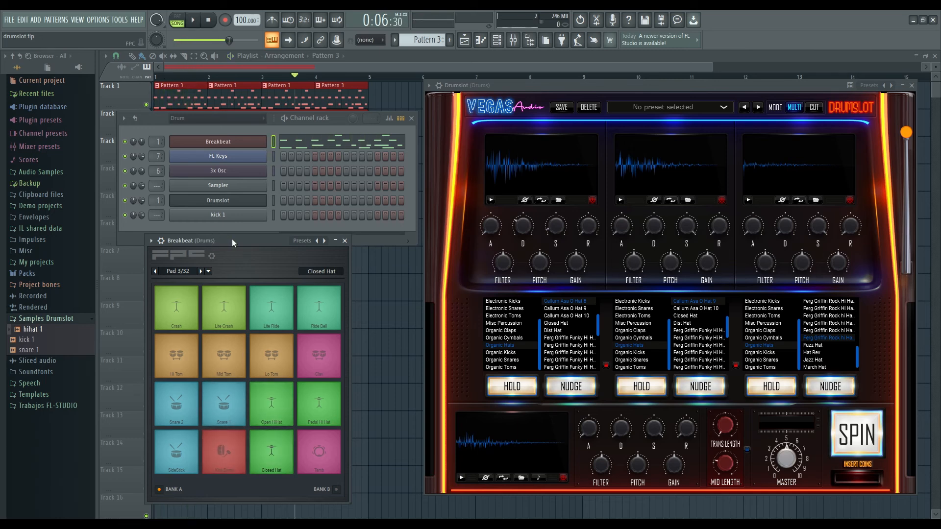
pyautogui.moveTo(234, 239); pyautogui.dragTo(232, 238)
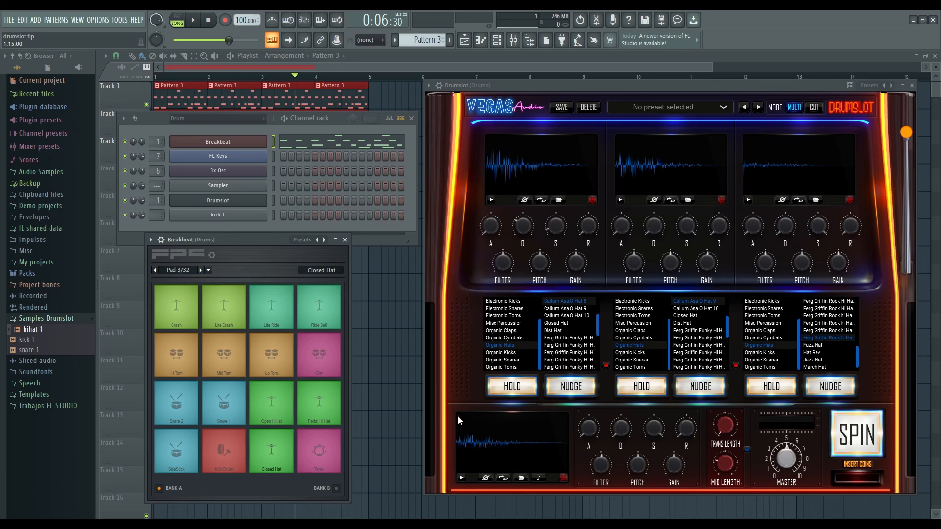
# Bring the Drumslot window into focus, shift it slightly and play the arrangement from the start.
pyautogui.click(509, 432)
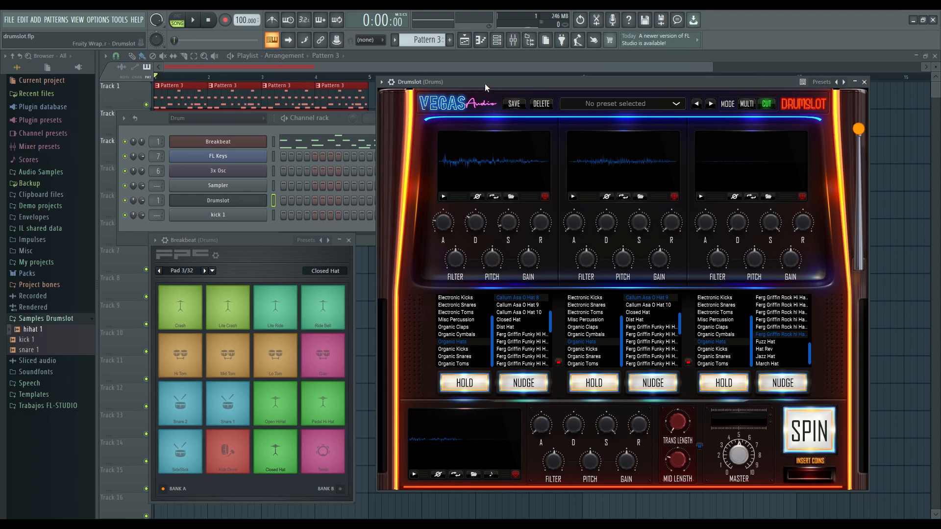
pyautogui.moveTo(485, 84); pyautogui.dragTo(481, 81)
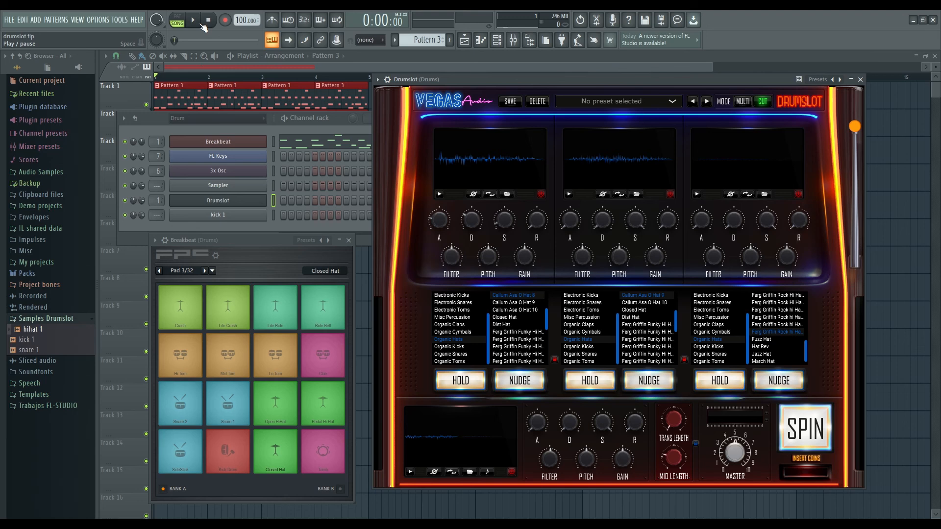
pyautogui.click(196, 21)
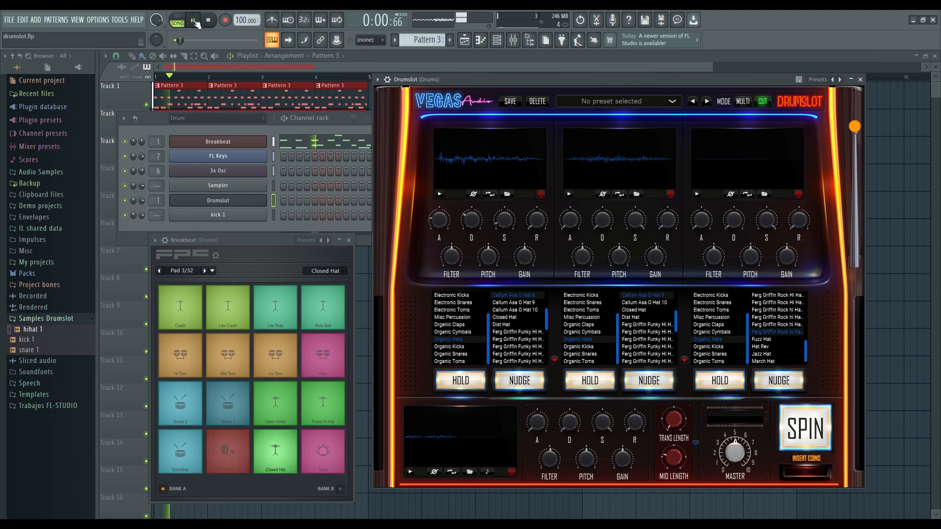